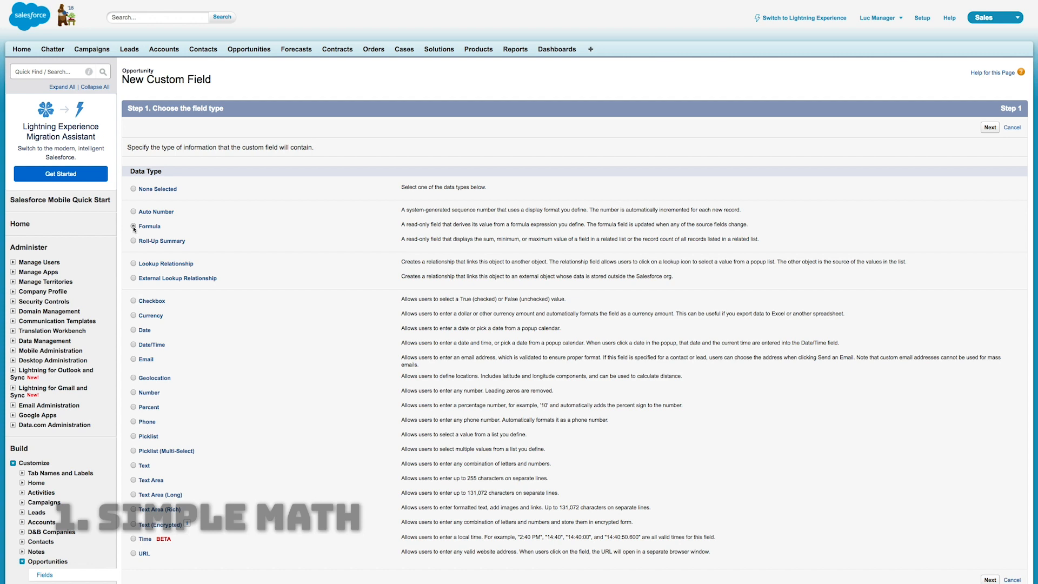
Choose Formula as the data type and label the new opportunity field Partner Commission
left_click(990, 128)
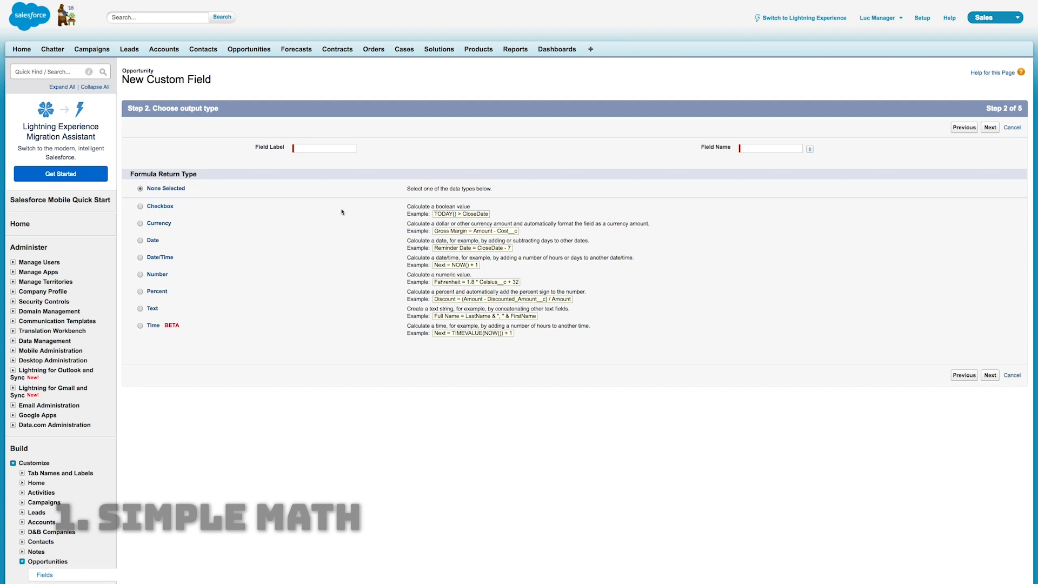
left_click(320, 149)
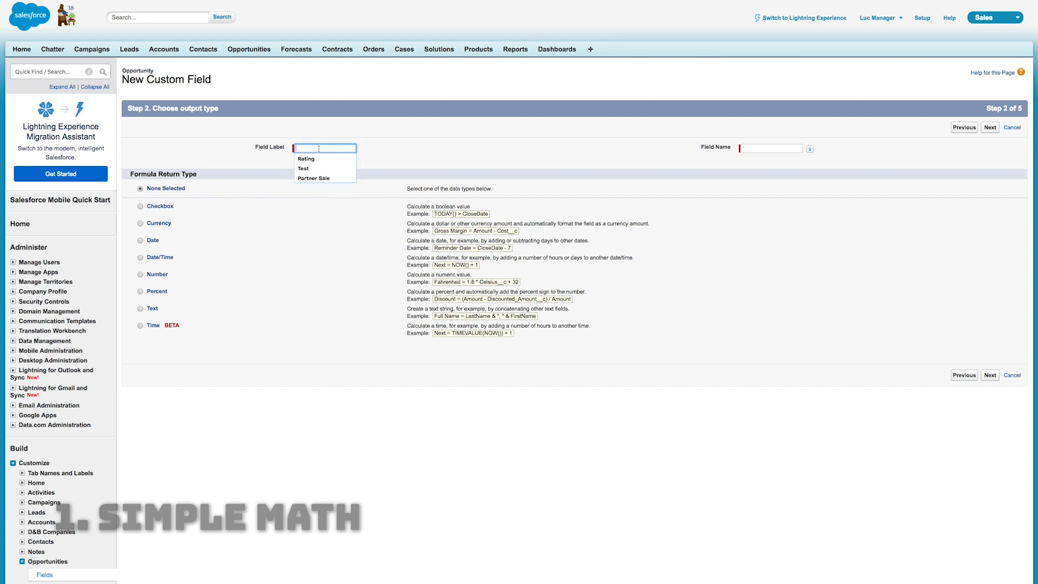
type("Partner C")
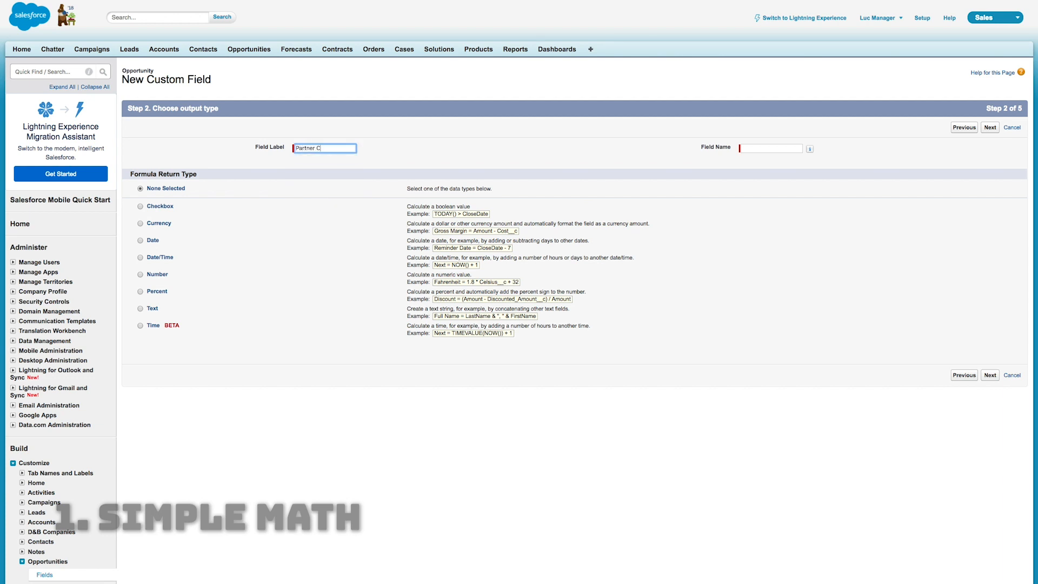
type("ommission")
key("Tab")
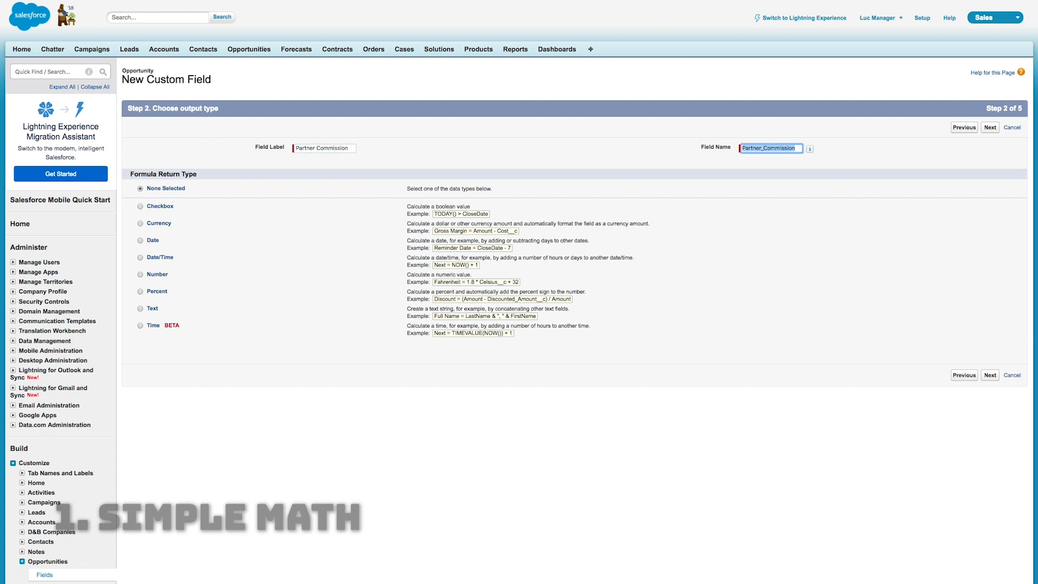
left_click(465, 157)
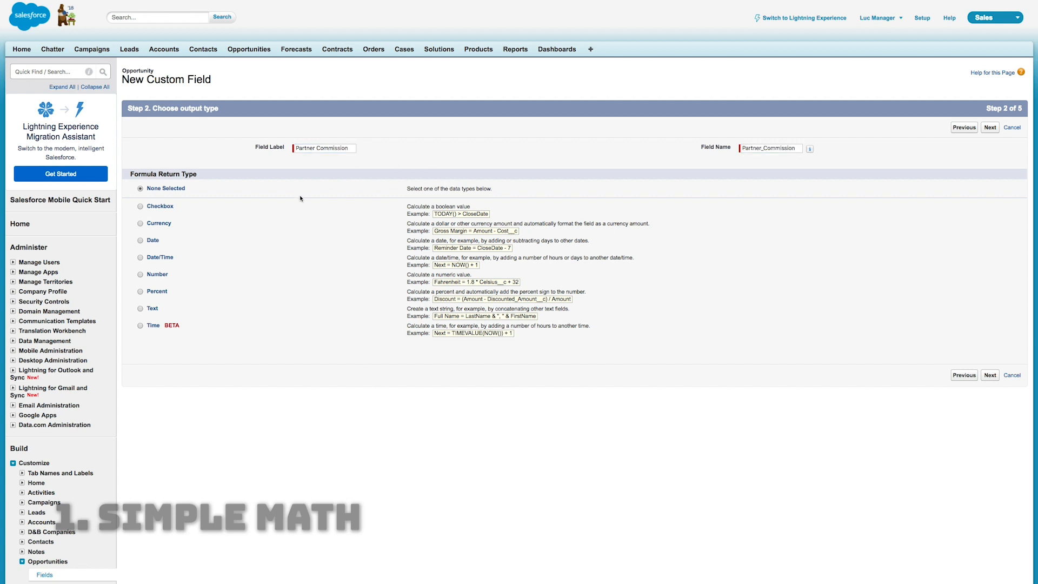
Set the formula return type to Number with 2 decimal places and proceed to formula entry
left_click(140, 292)
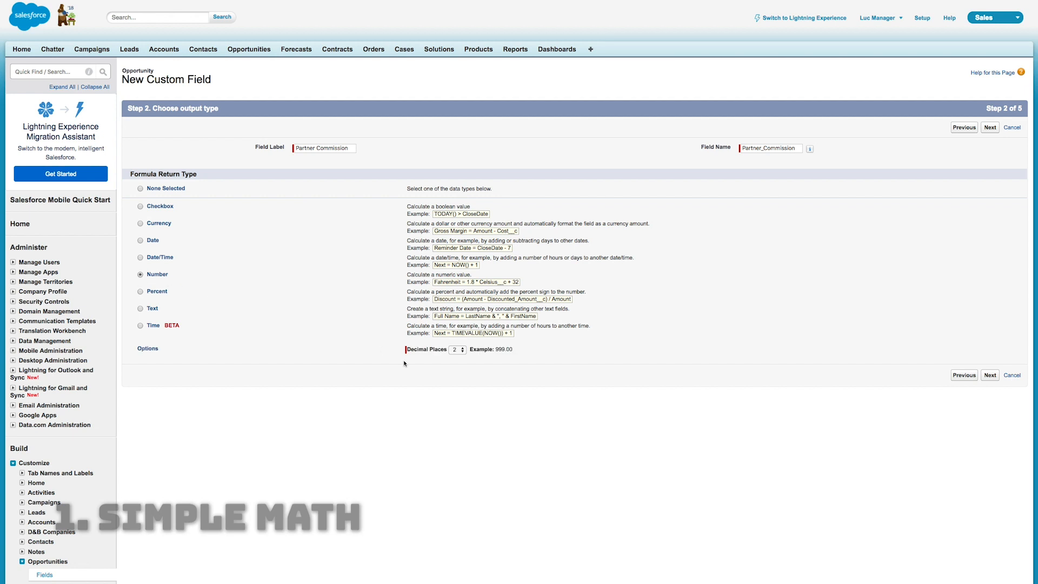
left_click(462, 352)
left_click(458, 350)
left_click(989, 375)
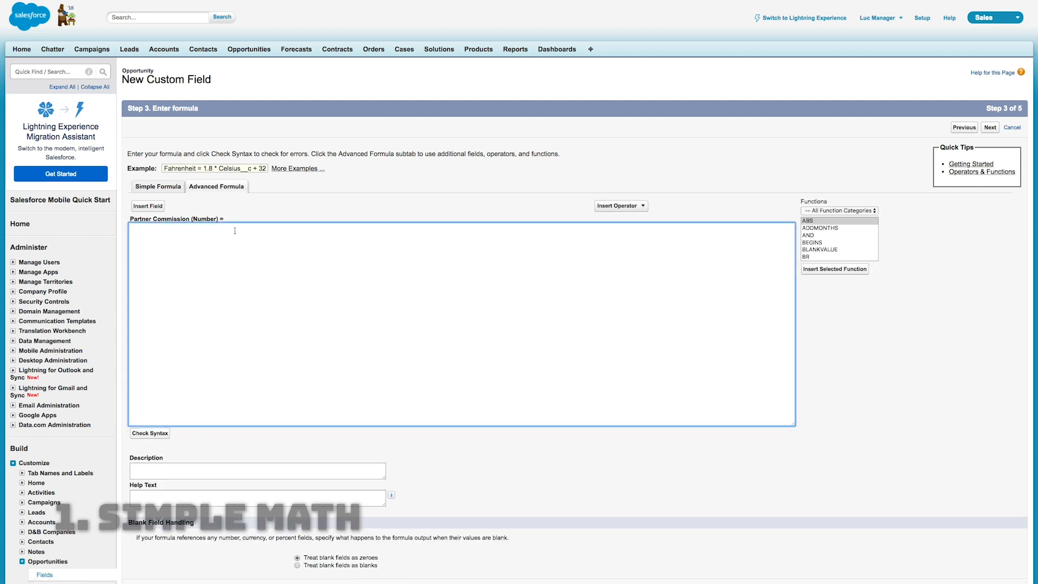
Insert the IF function into the Partner Commission formula
left_click(825, 243)
key("i")
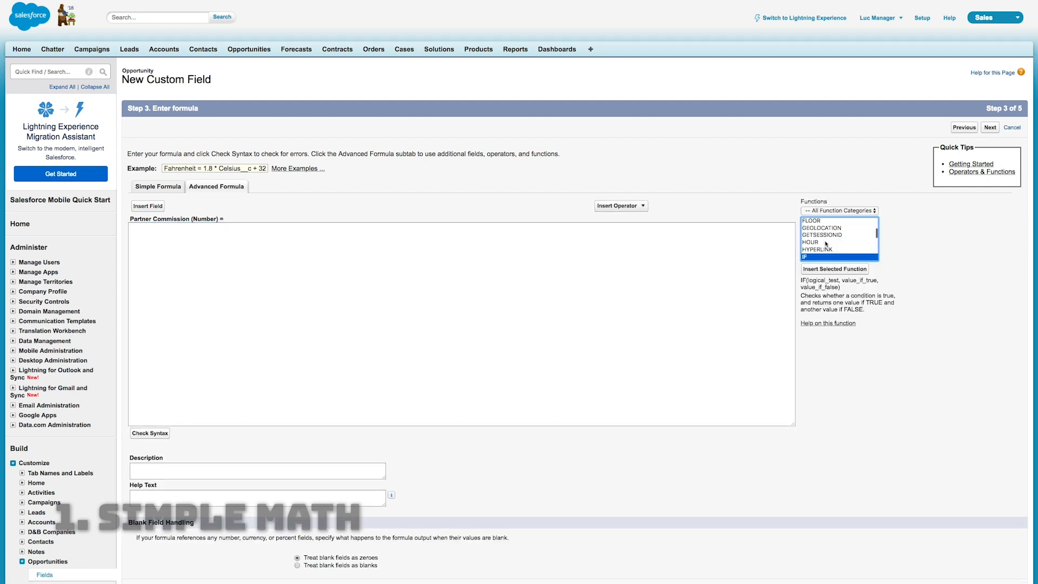
left_click(839, 270)
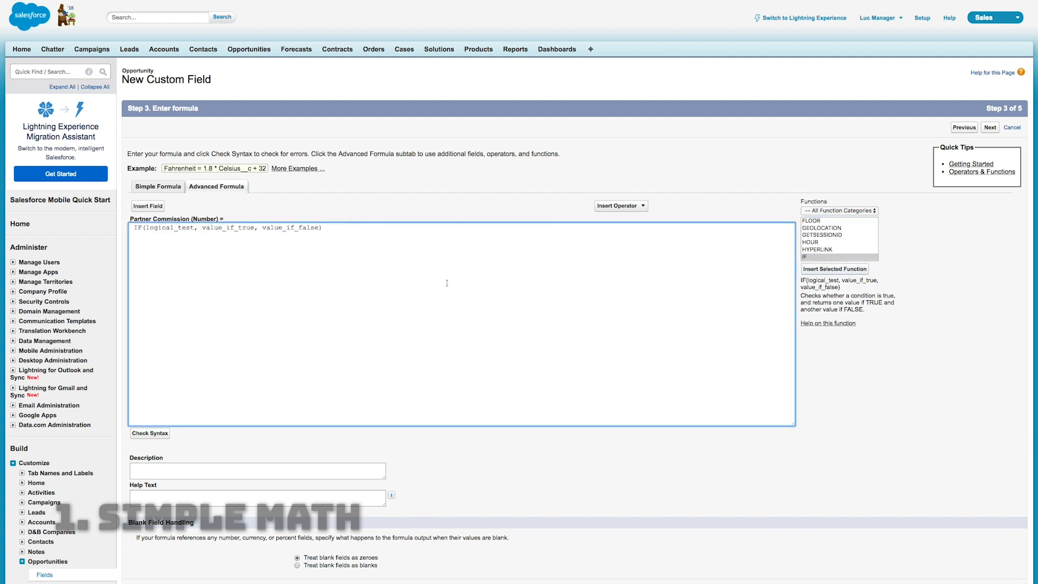
Replace the logical_test placeholder with the opportunity's Partner Sale field
double_click(176, 230)
left_click(139, 207)
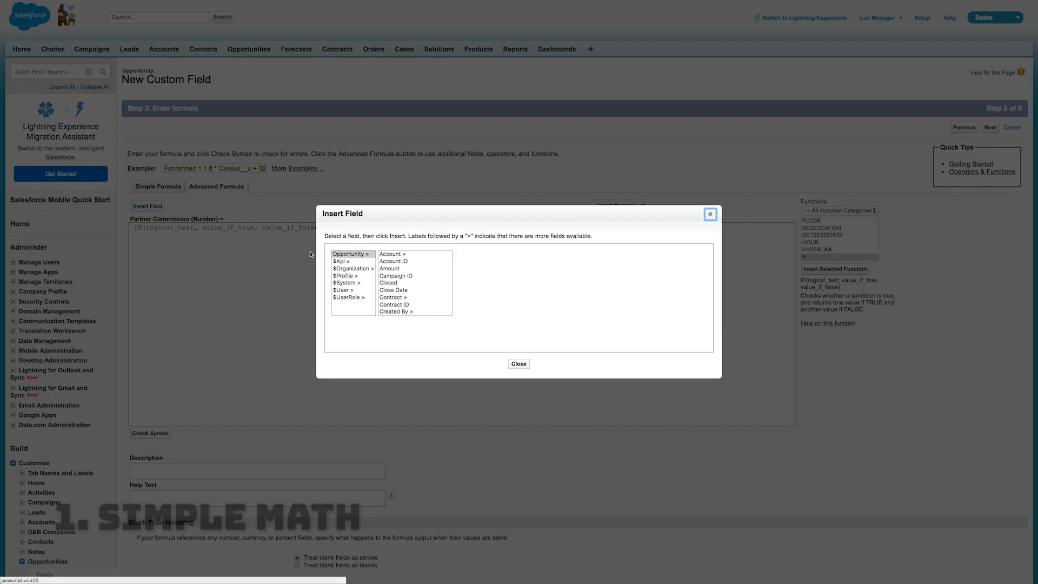
left_click(411, 283)
key("p")
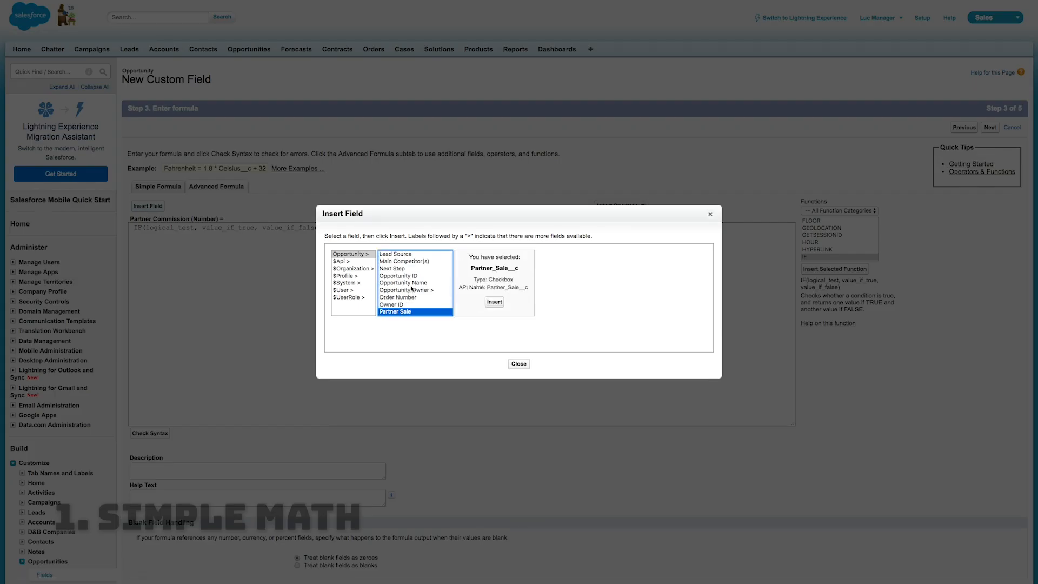
left_click(492, 306)
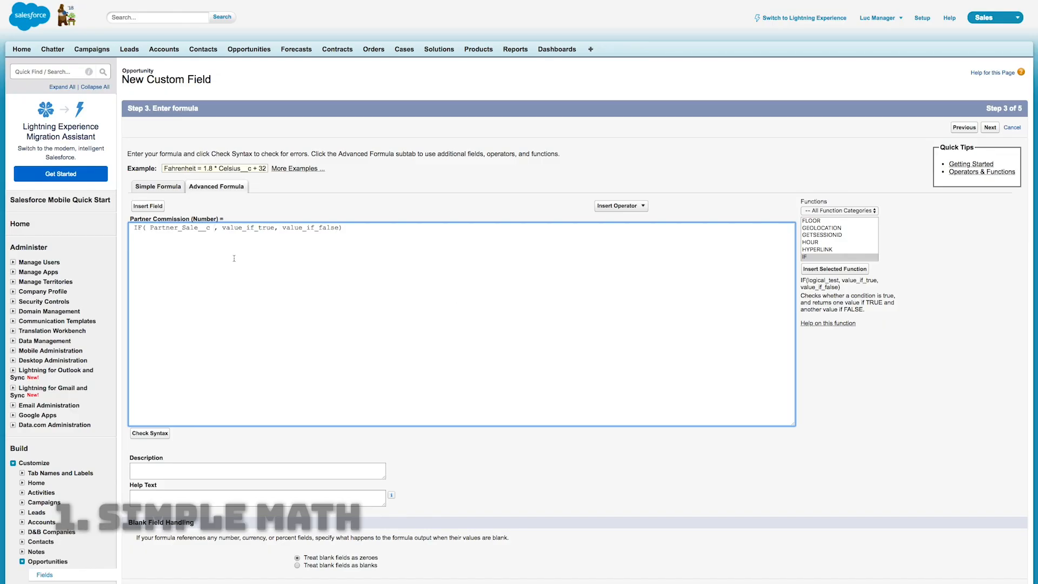
Replace the value_if_true placeholder with the opportunity's Amount field multiplied by 0.10
double_click(247, 228)
left_click(149, 206)
left_click(384, 268)
left_click(482, 301)
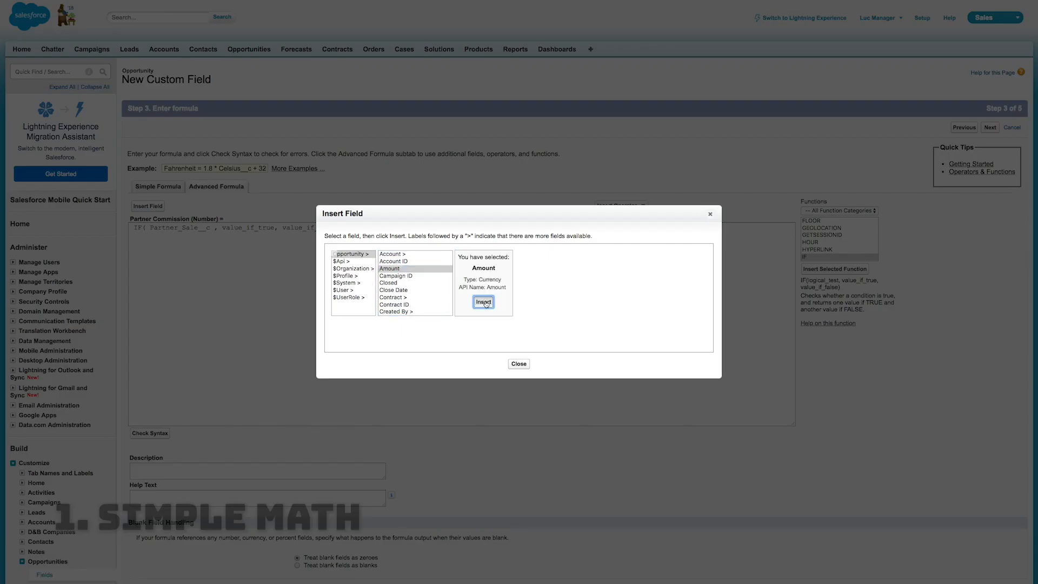
type("* 0")
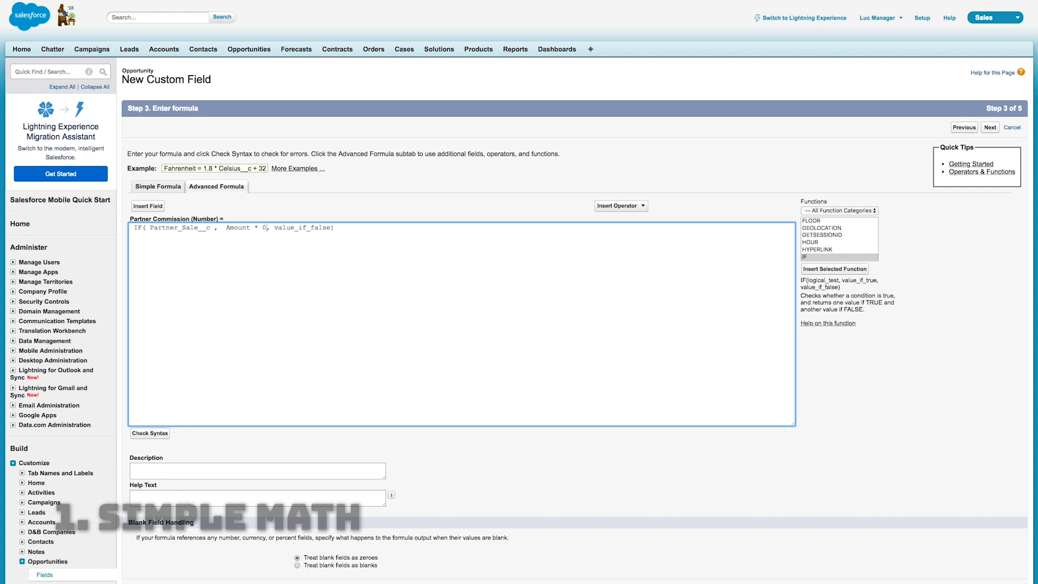
type(".10")
Replace the value_if_false placeholder with 0 and check the formula's syntax
double_click(316, 228)
type("0")
left_click(155, 434)
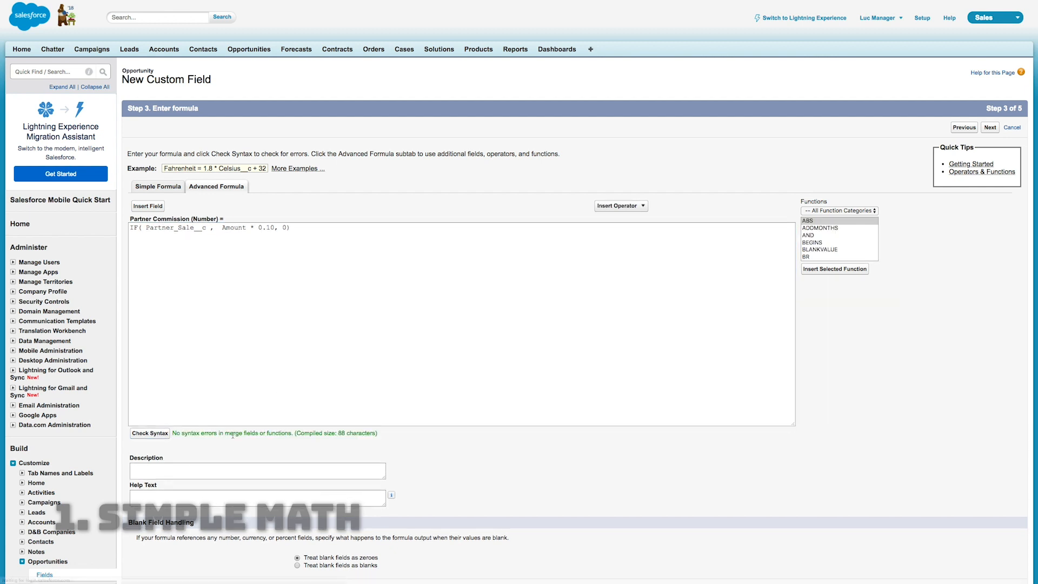
left_click_drag(172, 432, 379, 437)
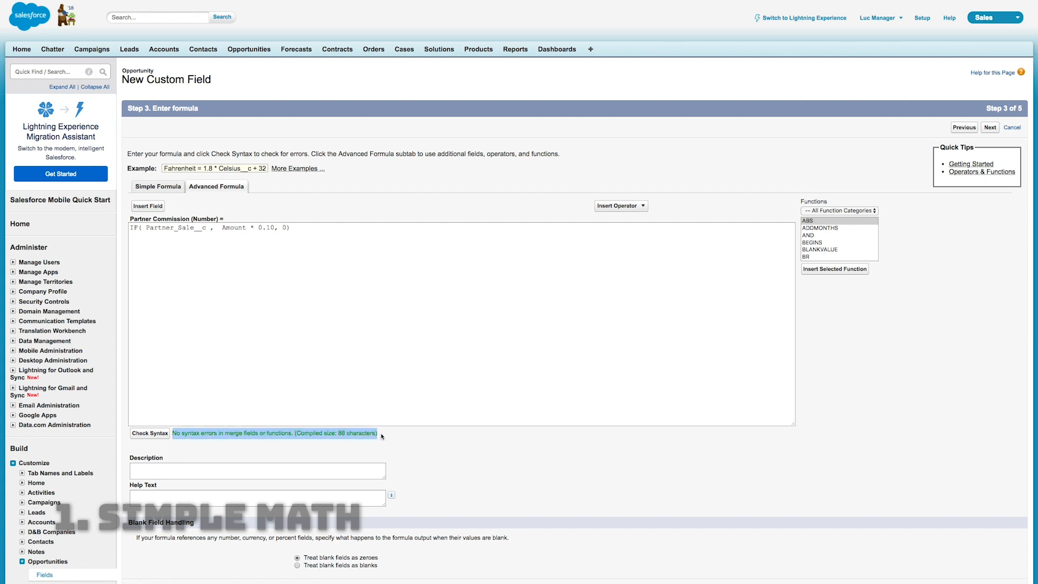
left_click(416, 441)
Keep blank fields treated as zeroes and finish creating the field with the default field-level security
scroll(827, 445, "down", 3)
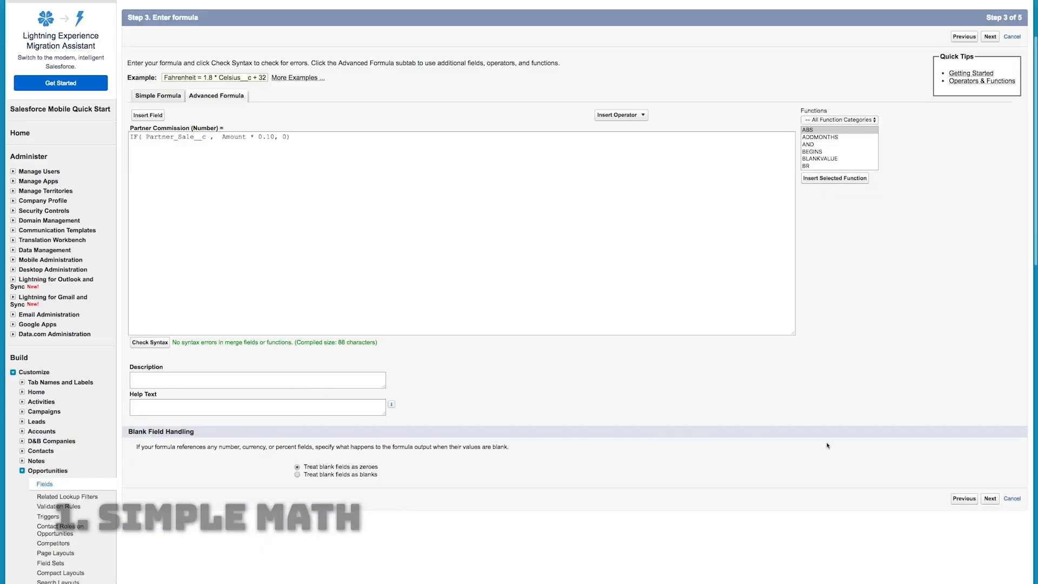
left_click_drag(386, 468, 303, 468)
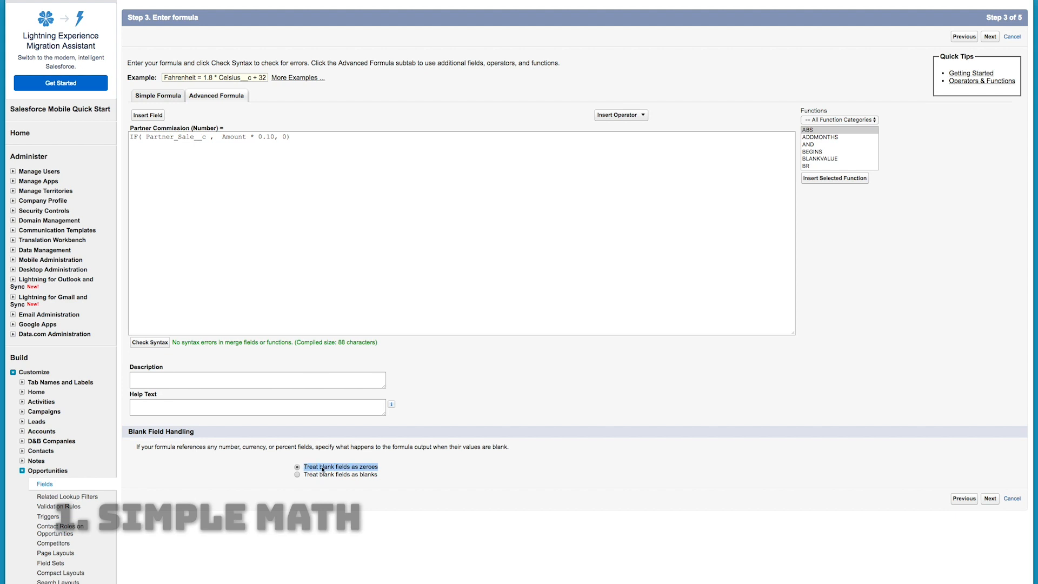
left_click(451, 471)
scroll(588, 469, "down", 1)
left_click(992, 482)
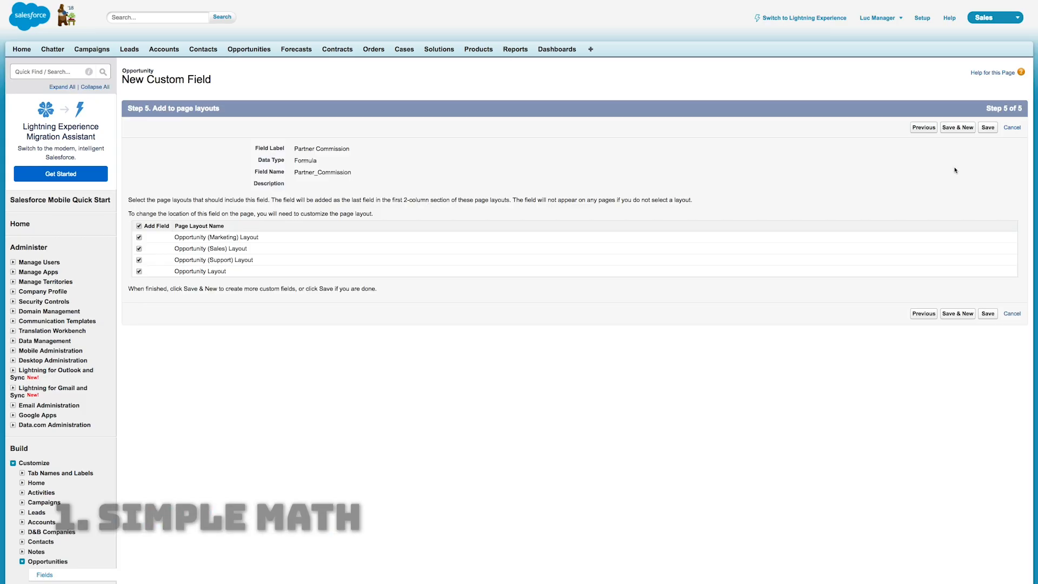
left_click(985, 130)
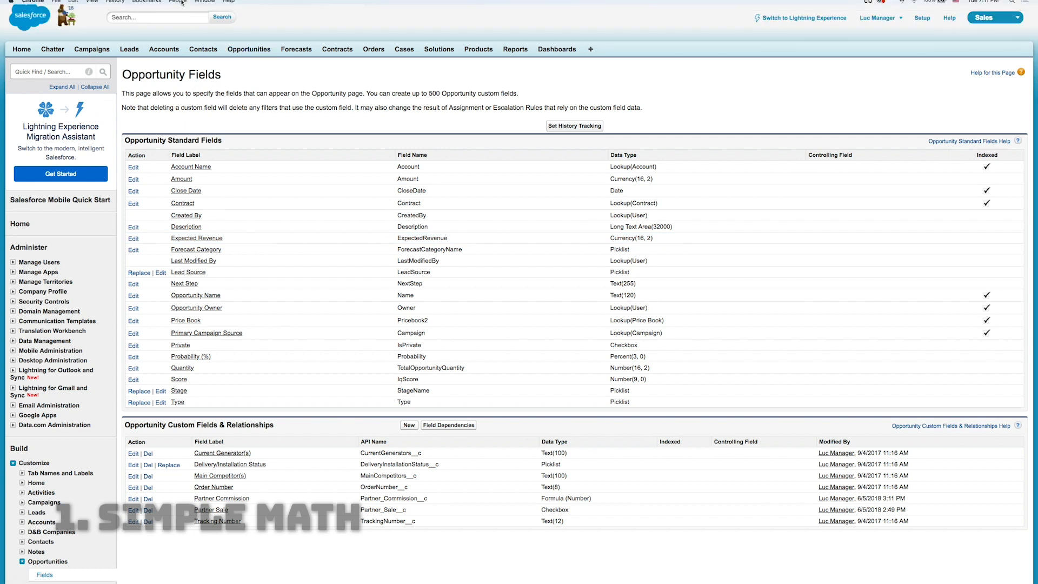
Open the Burlington Textiles Weaving Plant Generator record from the All Opportunities list
left_click(181, 19)
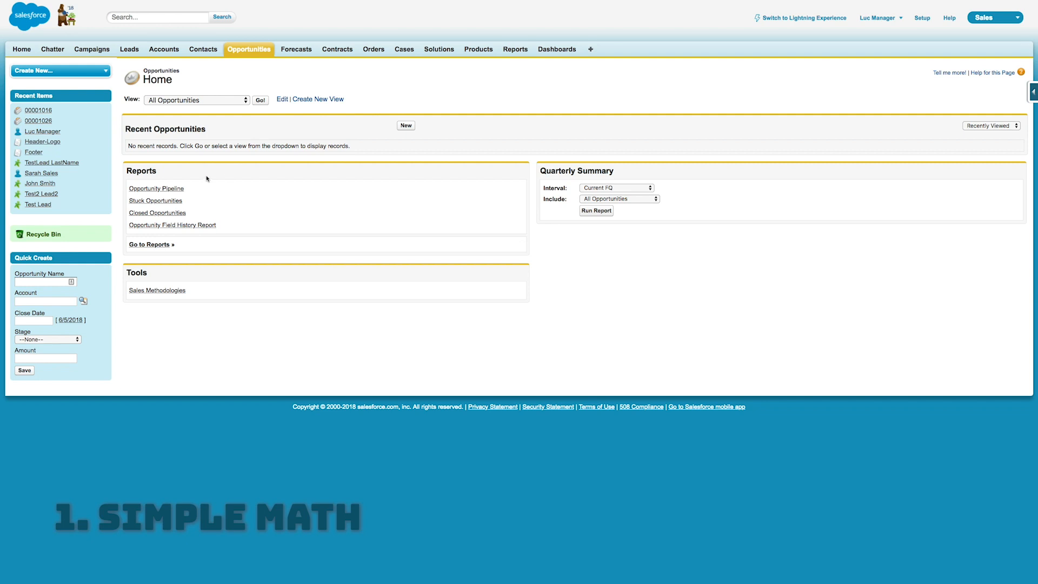
left_click(260, 101)
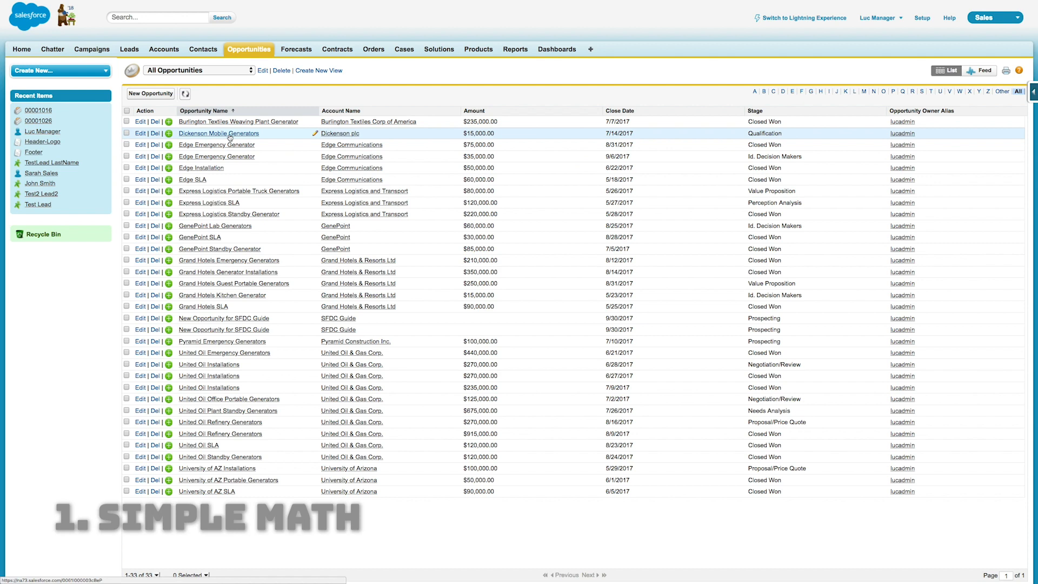
left_click(237, 122)
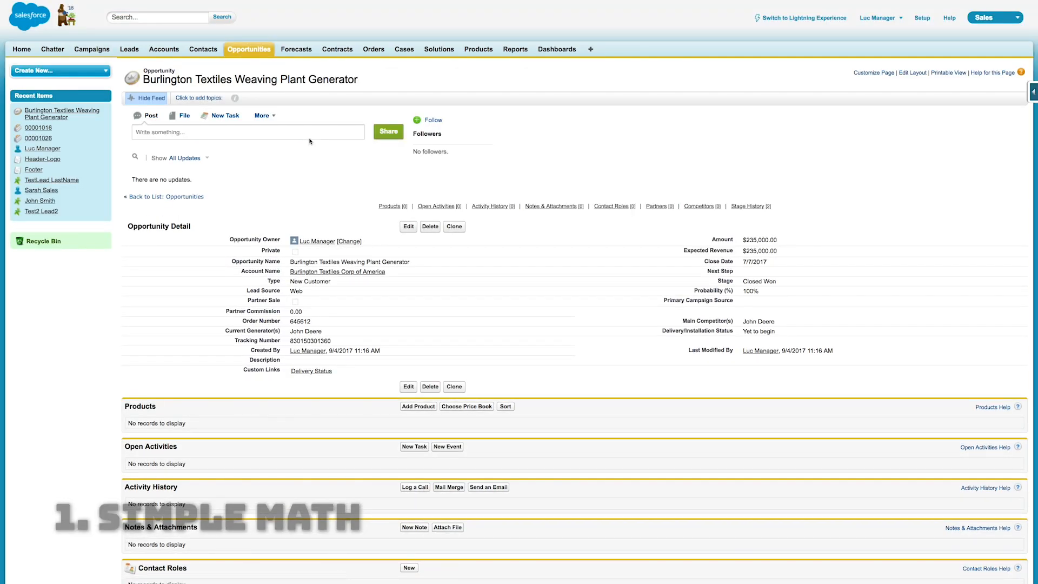
Mark the opportunity as a Partner Sale, save it and examine the Partner Commission value
double_click(295, 301)
left_click(295, 302)
left_click(406, 226)
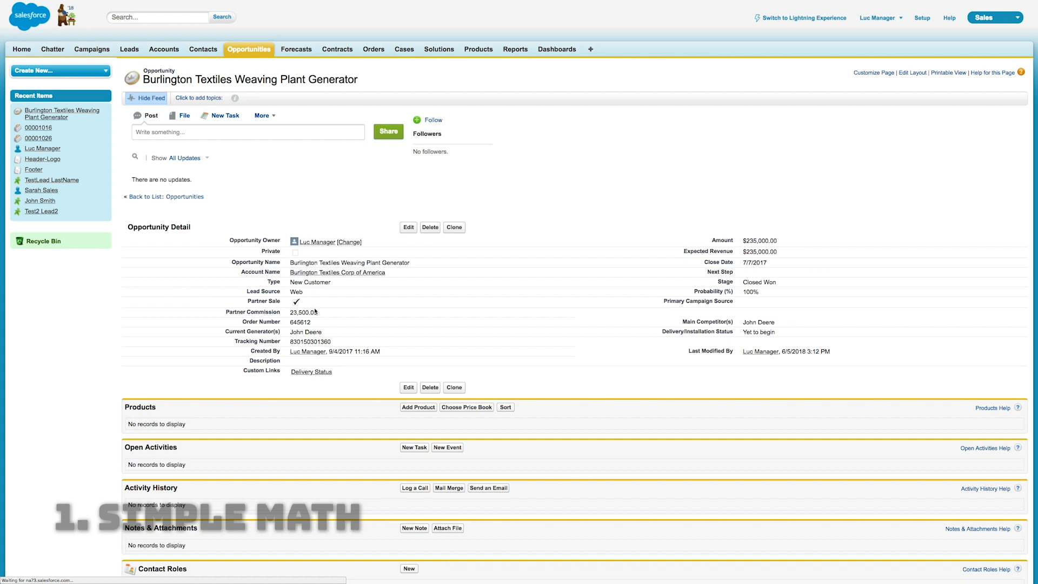
left_click_drag(324, 314, 288, 314)
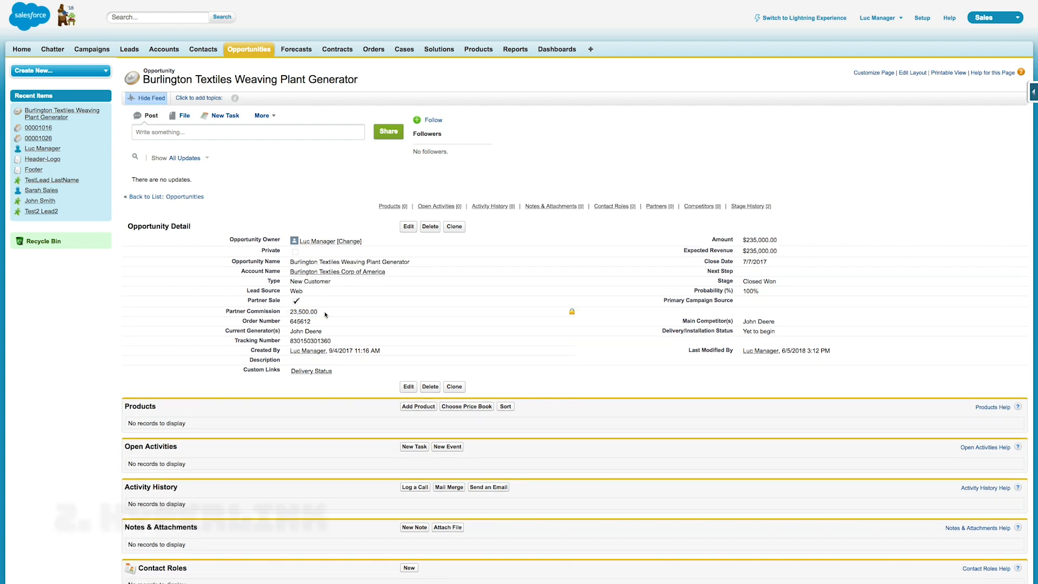
Start a new custom field on the Case object with Formula as its data type
left_click(404, 50)
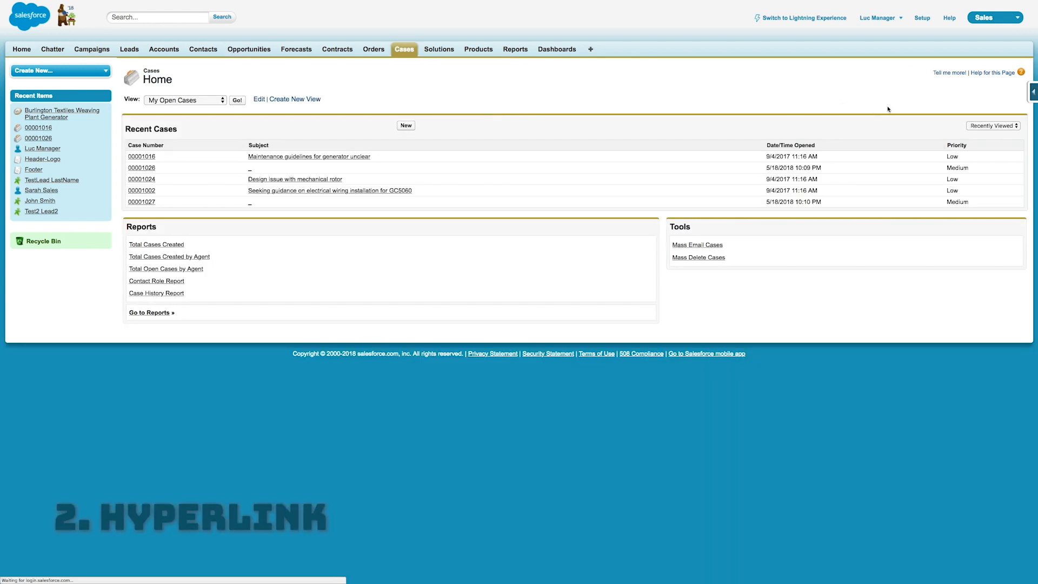
mouse_move(1033, 96)
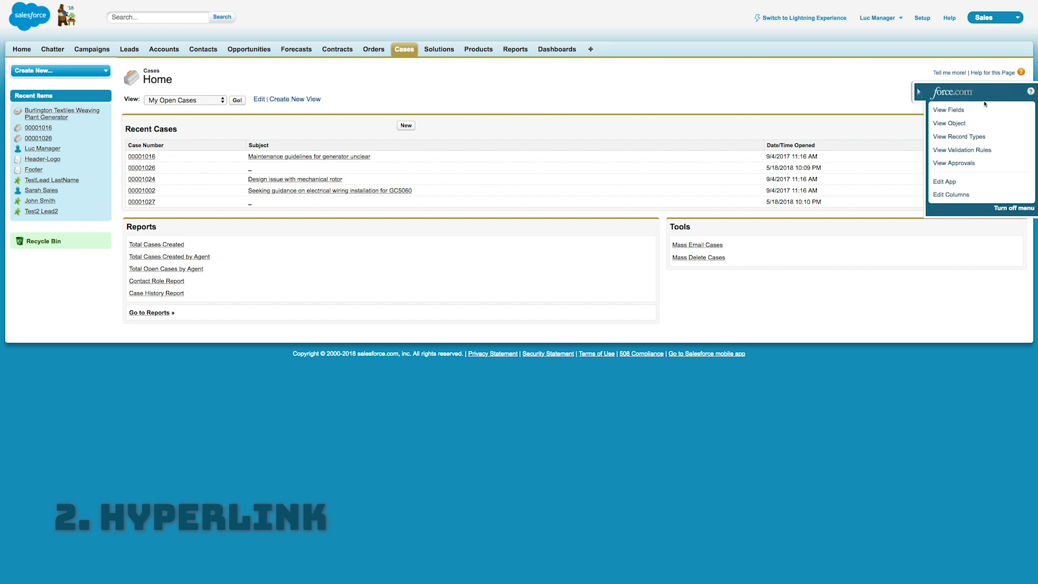
left_click(963, 110)
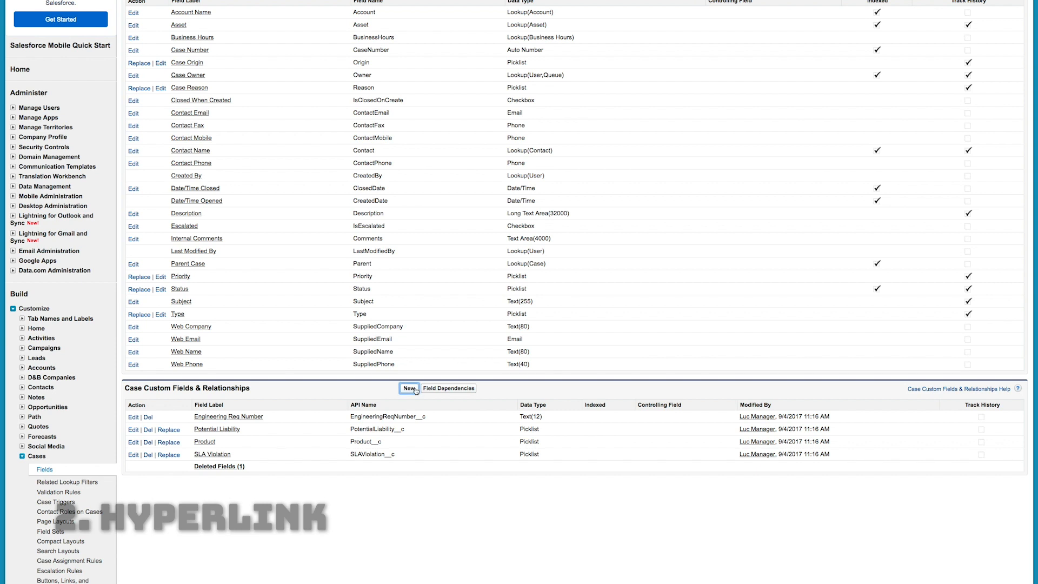
left_click(408, 388)
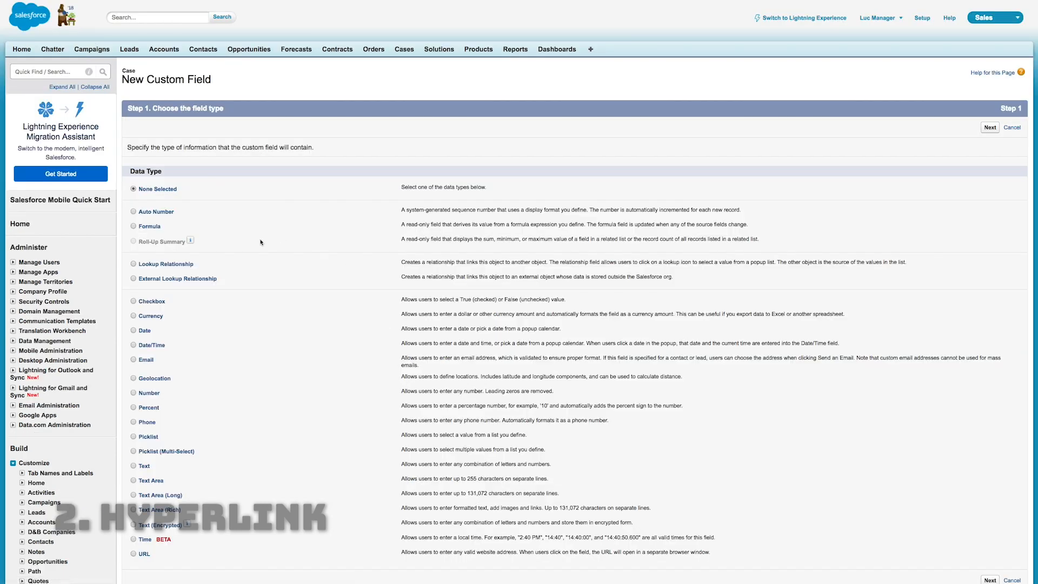
left_click(990, 128)
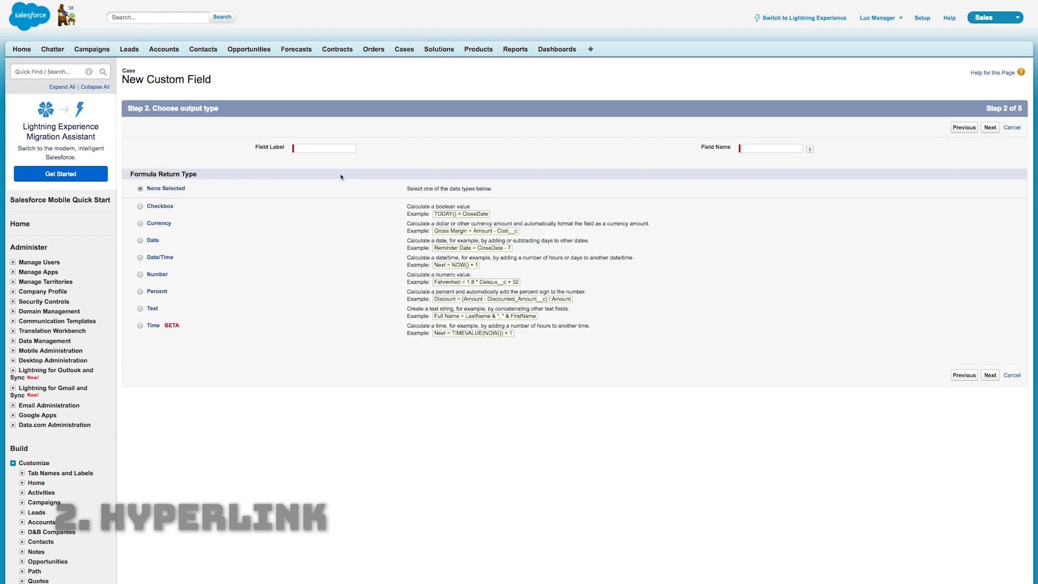
Label the case field Dial Out and set its formula return type to Text
left_click(341, 147)
type("Dial Out")
key("Tab")
left_click(311, 186)
left_click(146, 310)
left_click(989, 375)
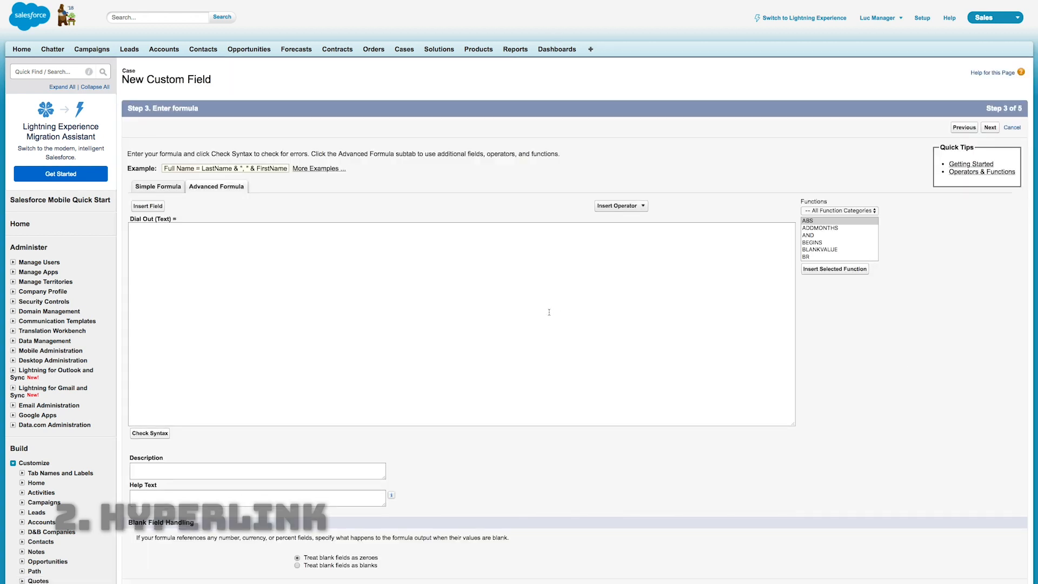
Insert the HYPERLINK function into the Dial Out formula
left_click(470, 297)
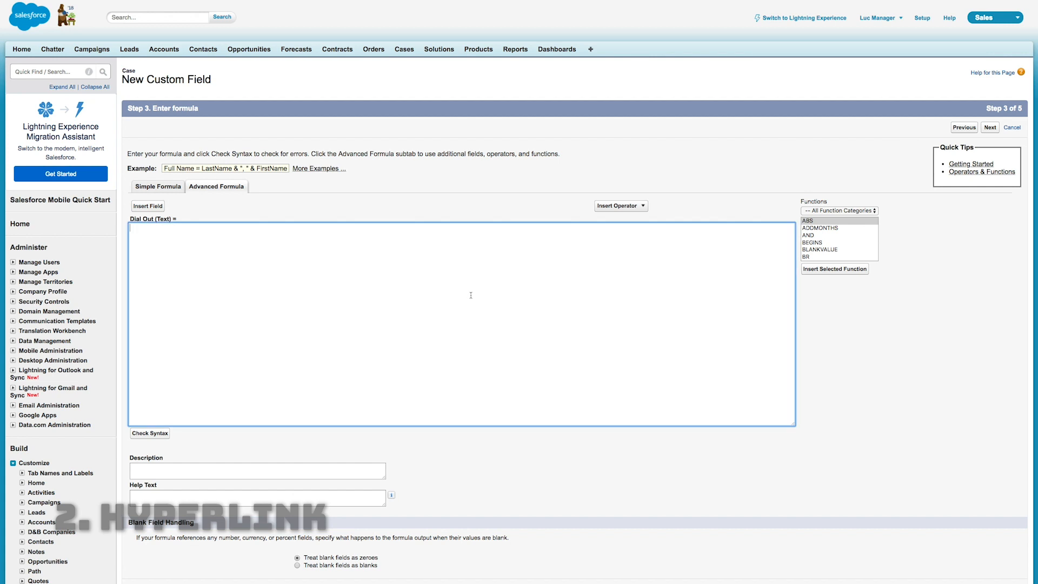
left_click(833, 241)
key("h")
scroll(832, 241, "down", 1)
left_click(827, 247)
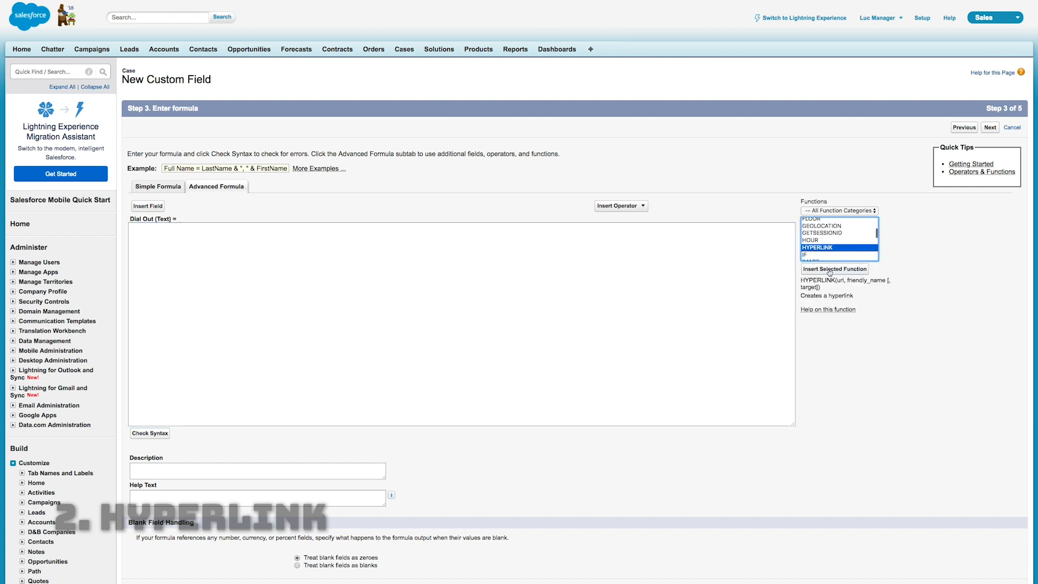
left_click(834, 269)
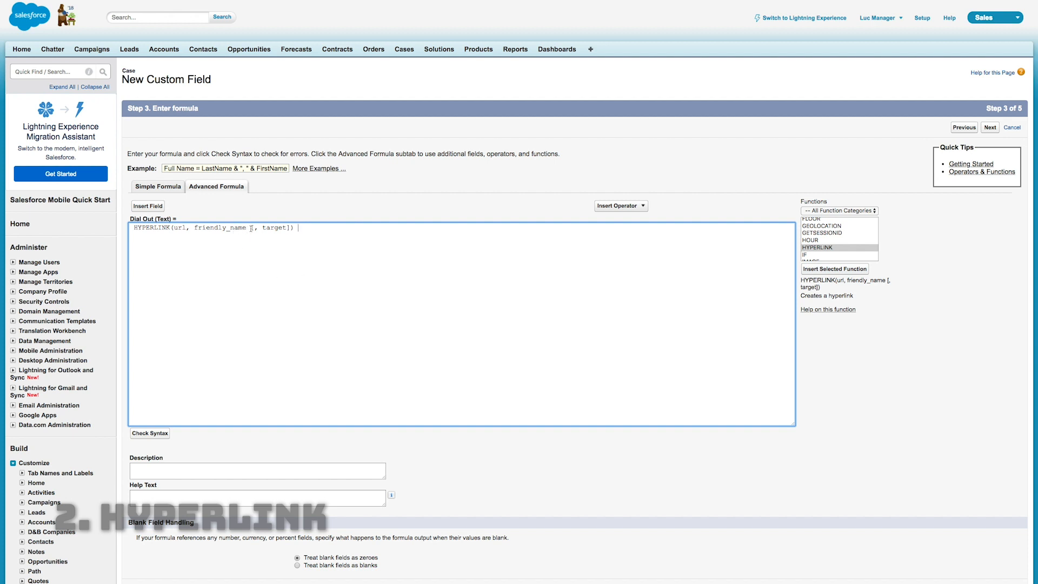
Remove the optional target argument from the HYPERLINK function and replace its friendly name with "CALL: " & for concatenation
left_click_drag(251, 227, 292, 227)
key("BackSpace")
key("alt+shift+Left")
key("BackSpace")
type("\"\"")
type("CALL: \" &")
Insert the case contact's Phone field (Contact.Phone) after "CALL: " & in the HYPERLINK friendly name
left_click(147, 205)
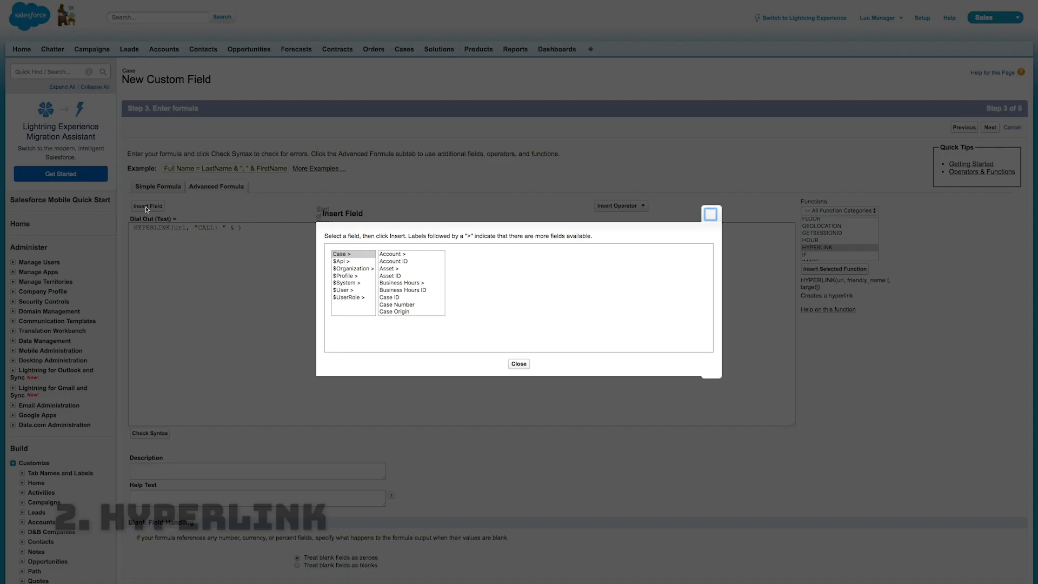
scroll(413, 278, "down", 3)
left_click(402, 305)
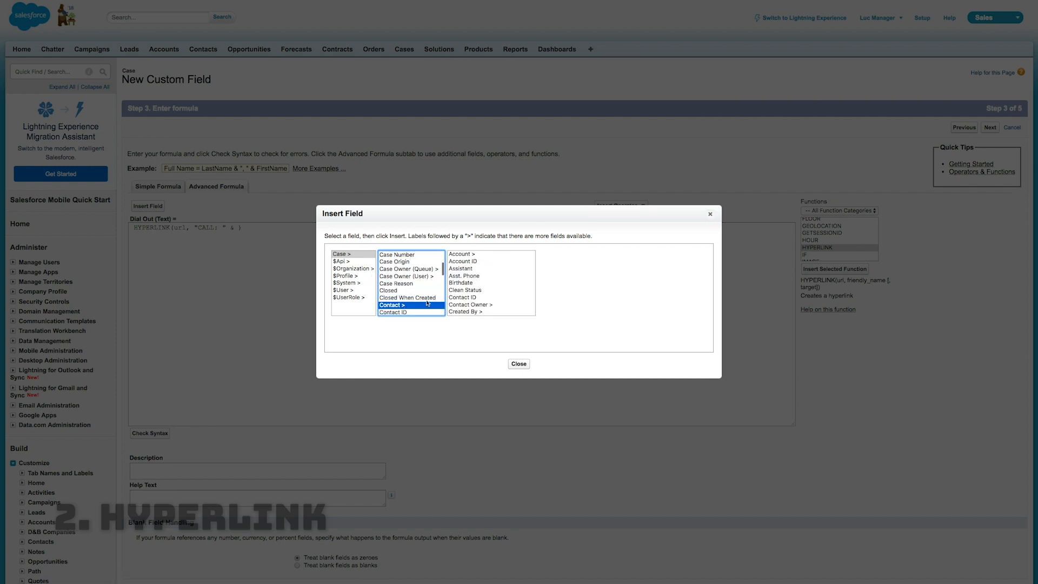
scroll(493, 282, "down", 3)
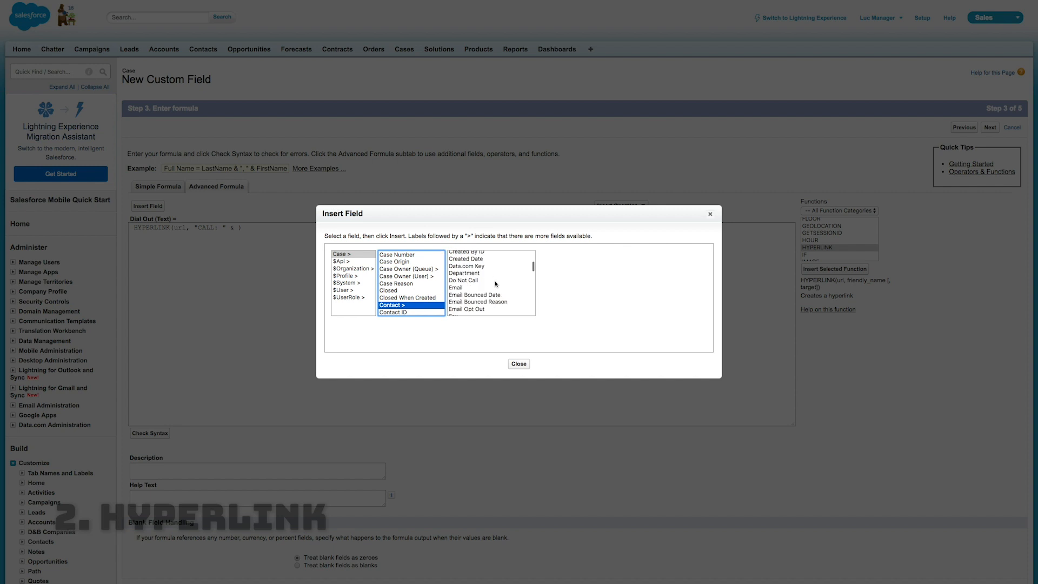
scroll(487, 283, "down", 10)
left_click(486, 311)
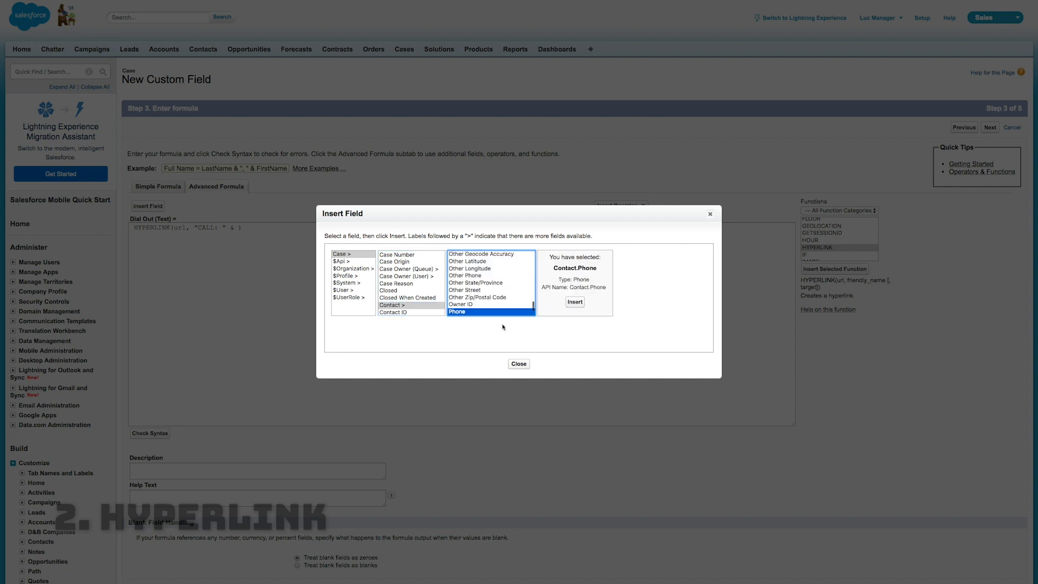
left_click(574, 302)
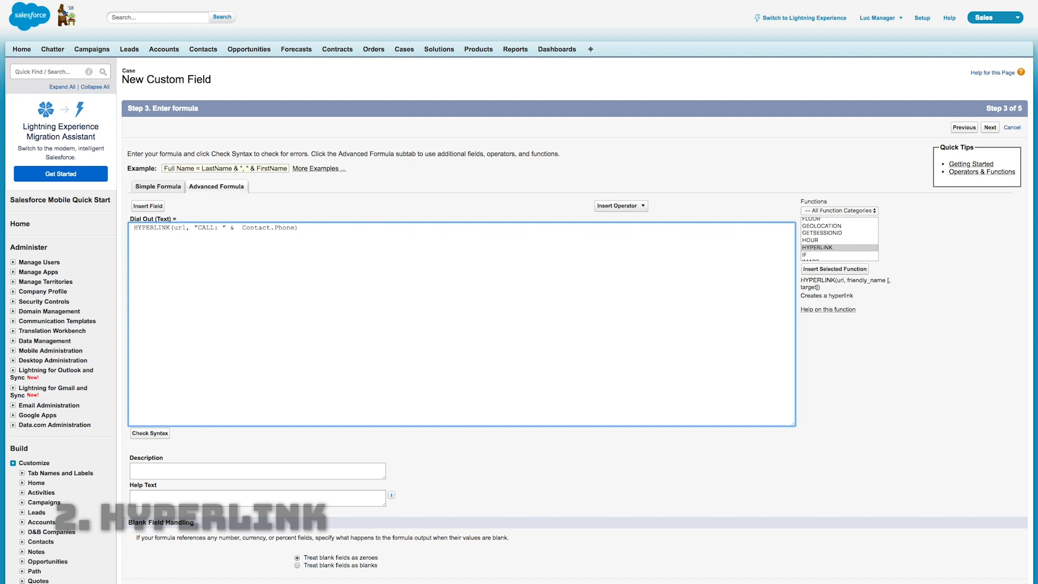
left_click_drag(295, 228, 230, 227)
key("super+c")
left_click(130, 227)
double_click(178, 227)
type("\"https:\"")
type("//myvoipserver.com/dial")
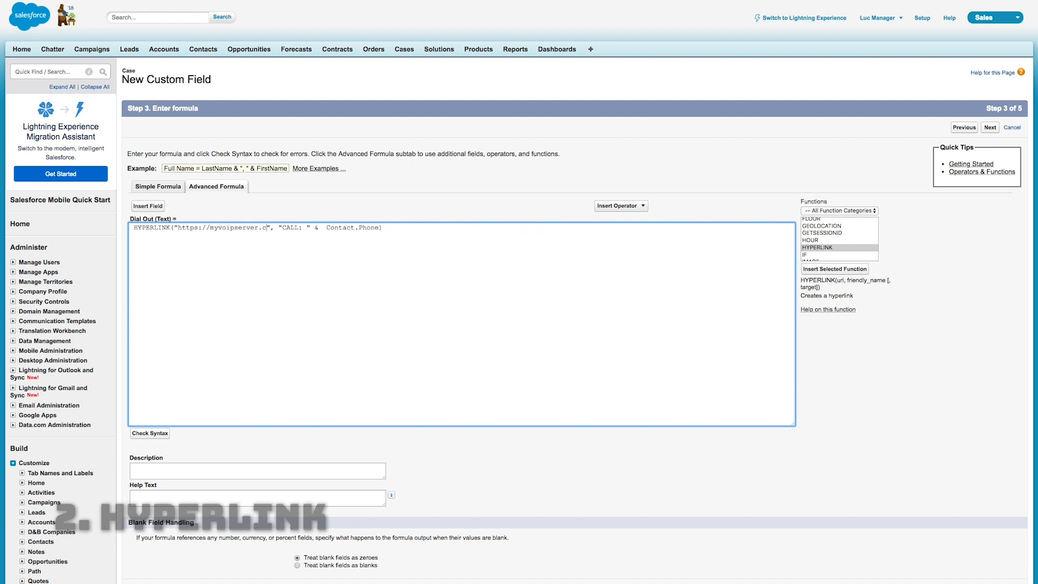
type("?phone=")
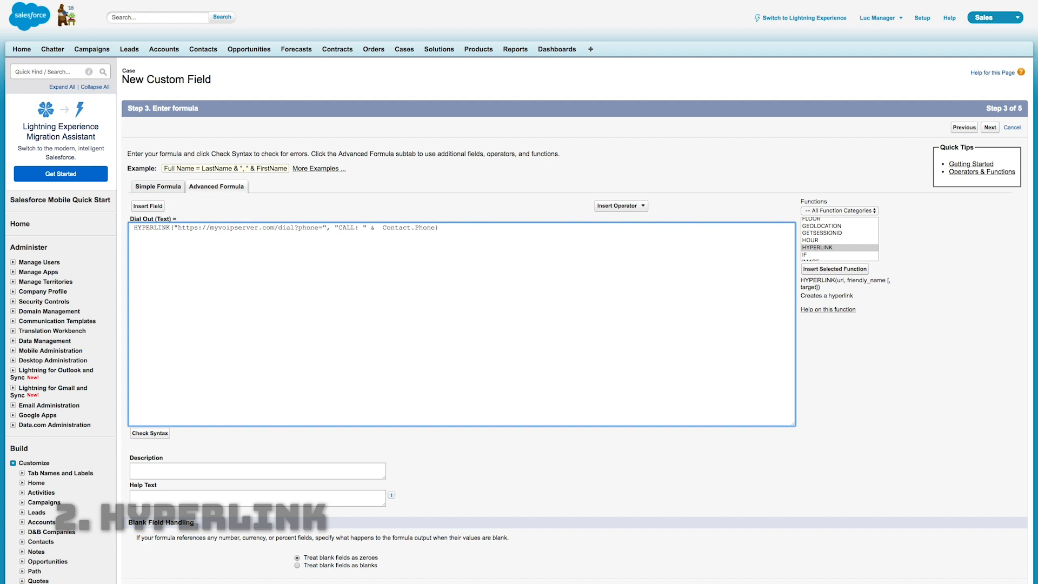
key("super+v")
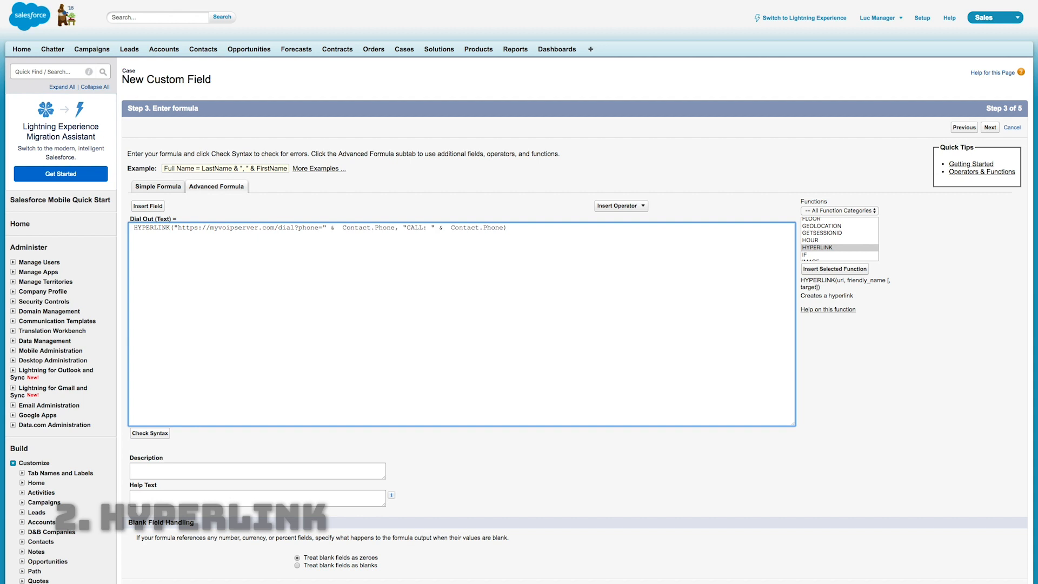
Lay out the Dial Out formula with each HYPERLINK argument indented on its own line and the closing parenthesis on a separate line
key("Right")
key("Right")
key("Return")
key("Up")
key("Right")
key("BackSpace")
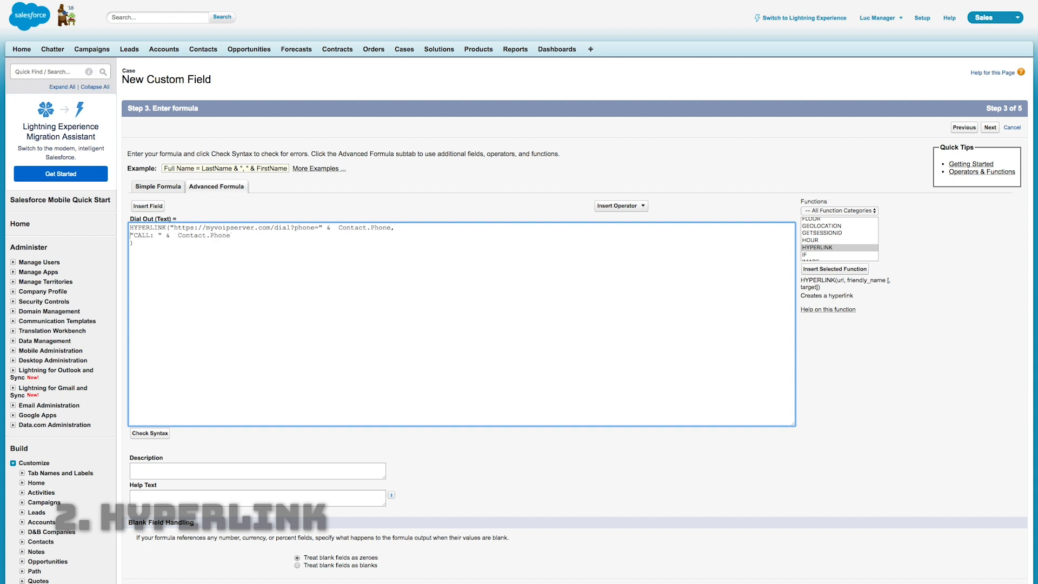
key("Left")
key("Left")
key("Left")
key("Left")
key("Return")
key("Up")
key("Up")
key("Left")
key("Left")
key("Left")
key("Left")
left_click(210, 306)
Check the Dial Out formula's syntax and finish the field with the default field-level security and page layouts
left_click(150, 433)
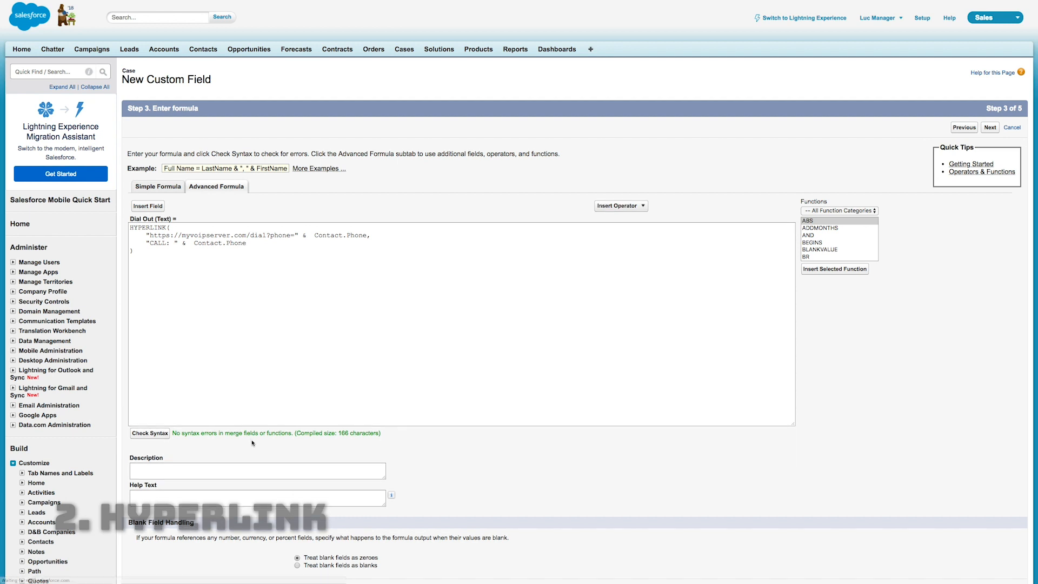
scroll(603, 444, "down", 2)
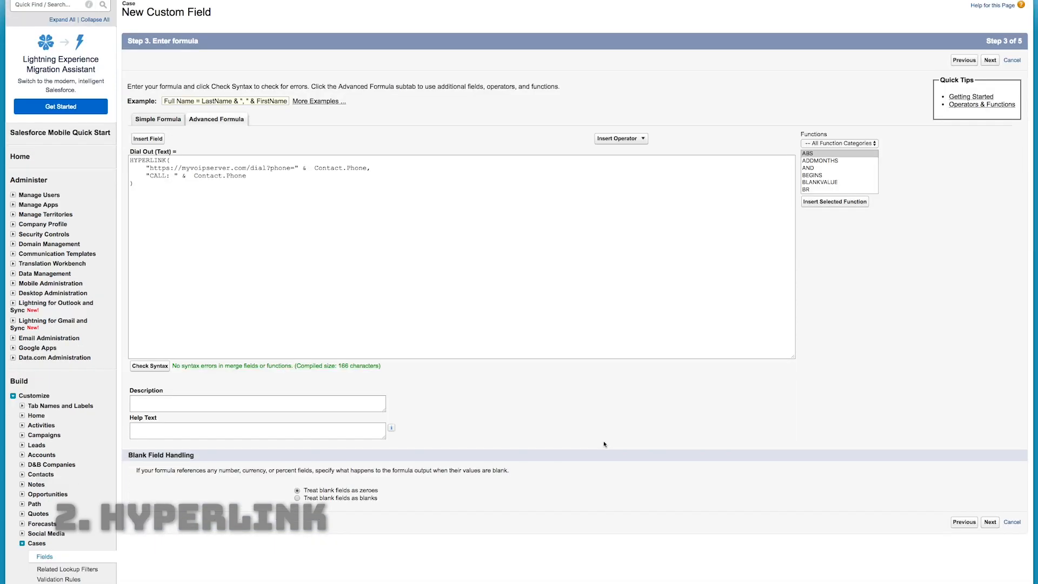
left_click(989, 69)
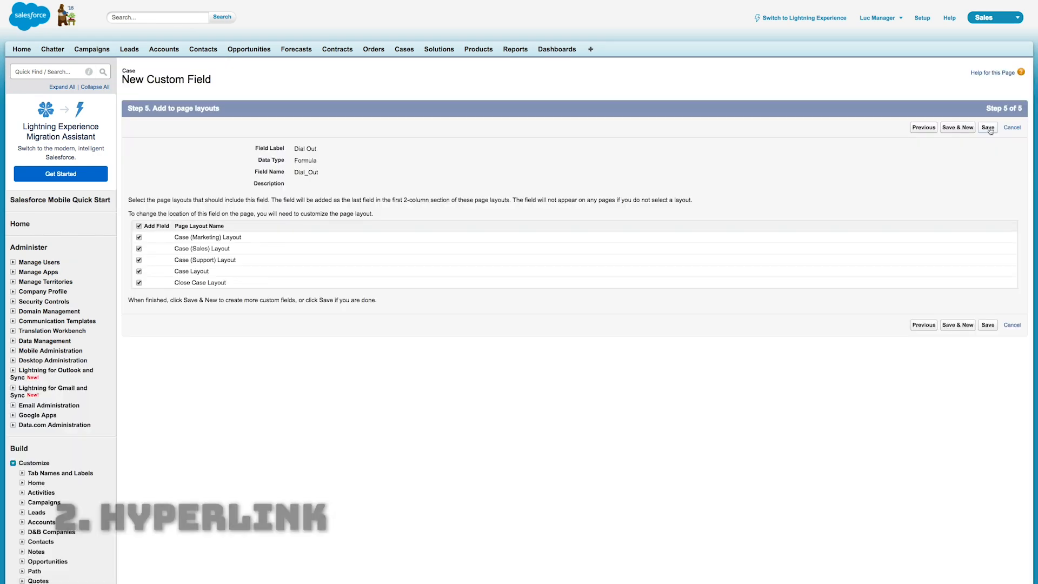
left_click(989, 129)
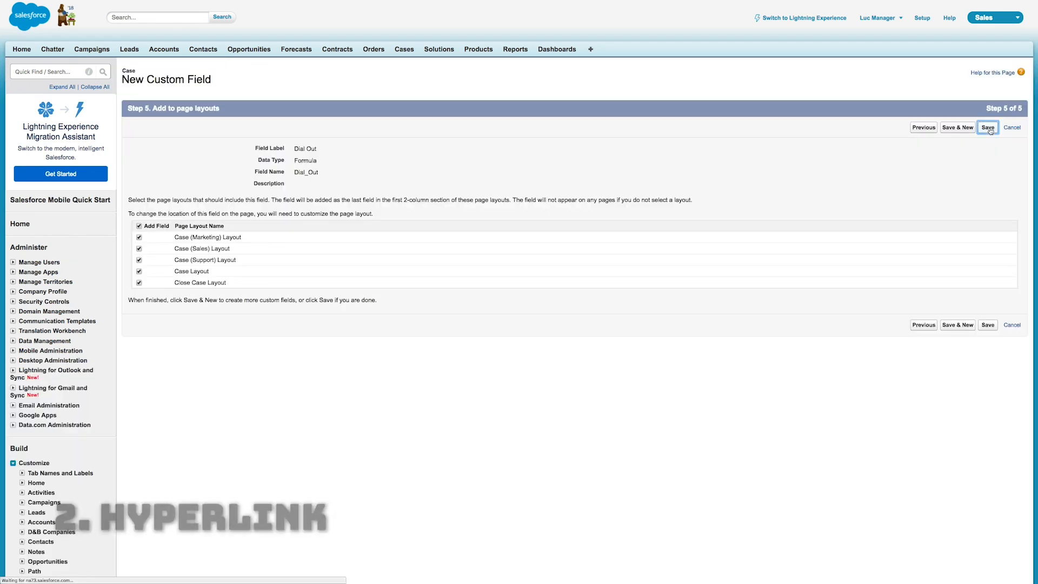
From a case record, open the Case object's field list and start a new custom field of type Formula
left_click(404, 49)
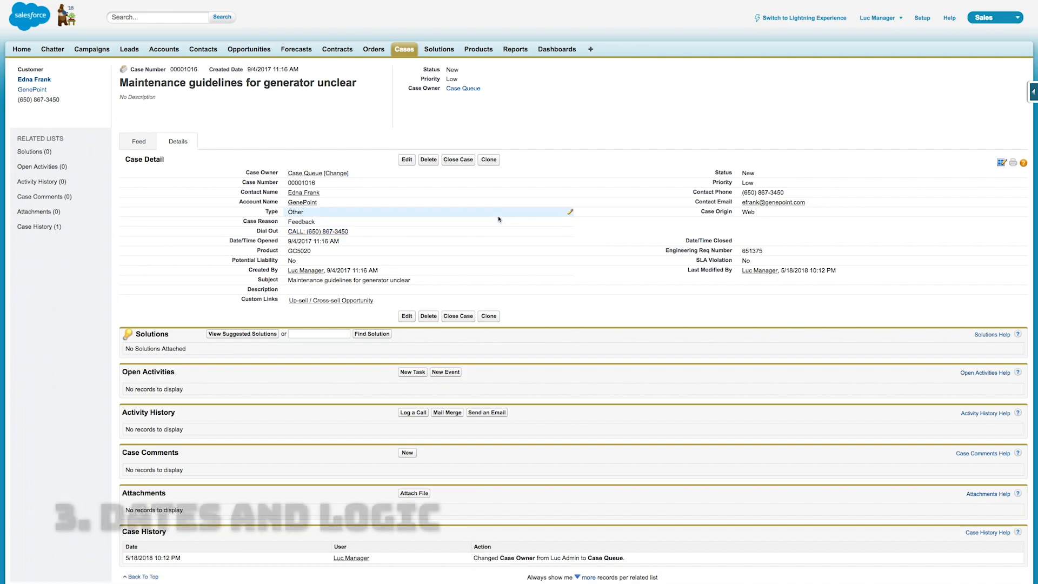
left_click(1032, 92)
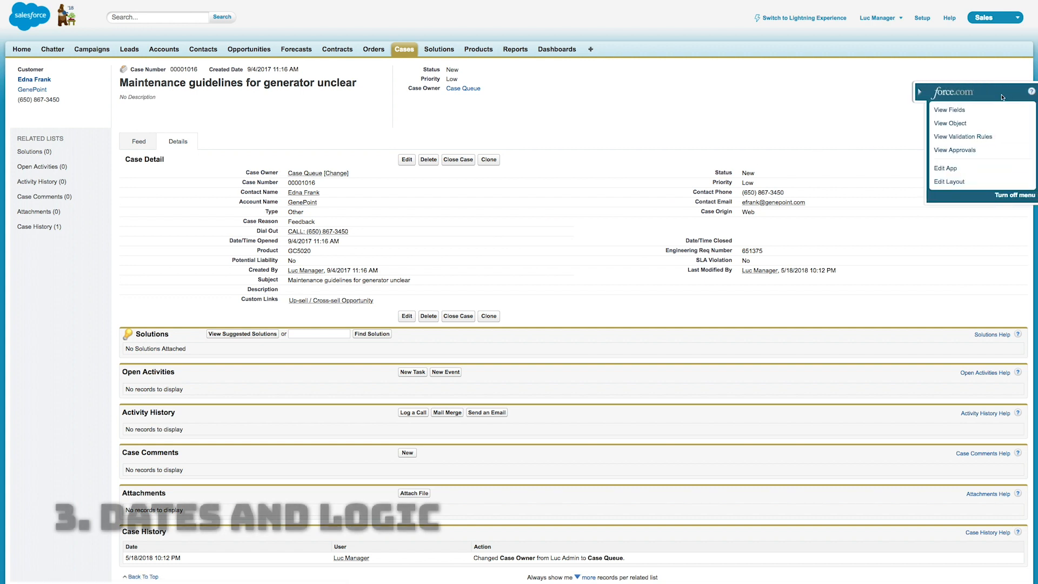
left_click(957, 111)
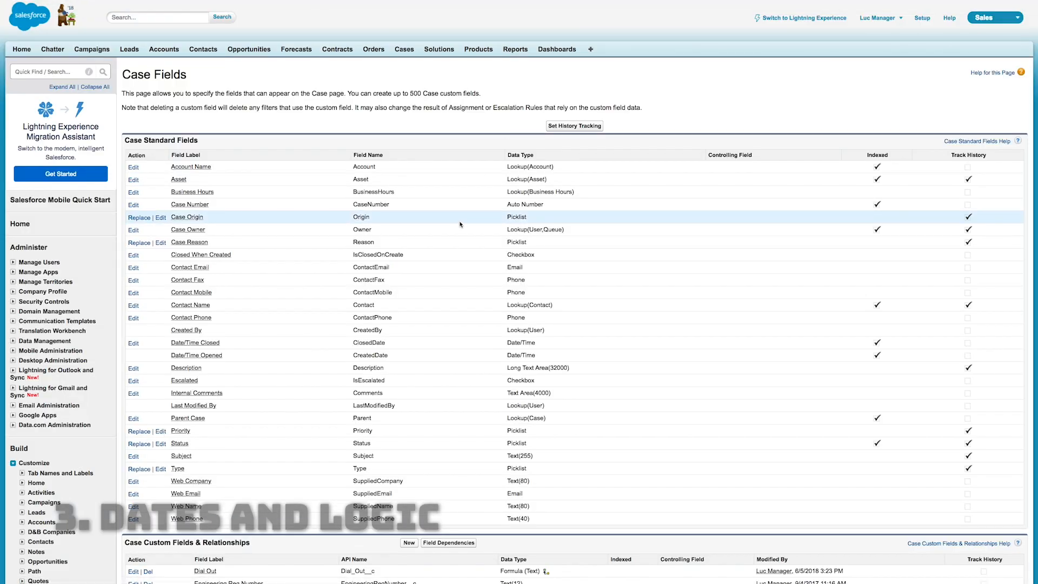
scroll(460, 222, "down", 5)
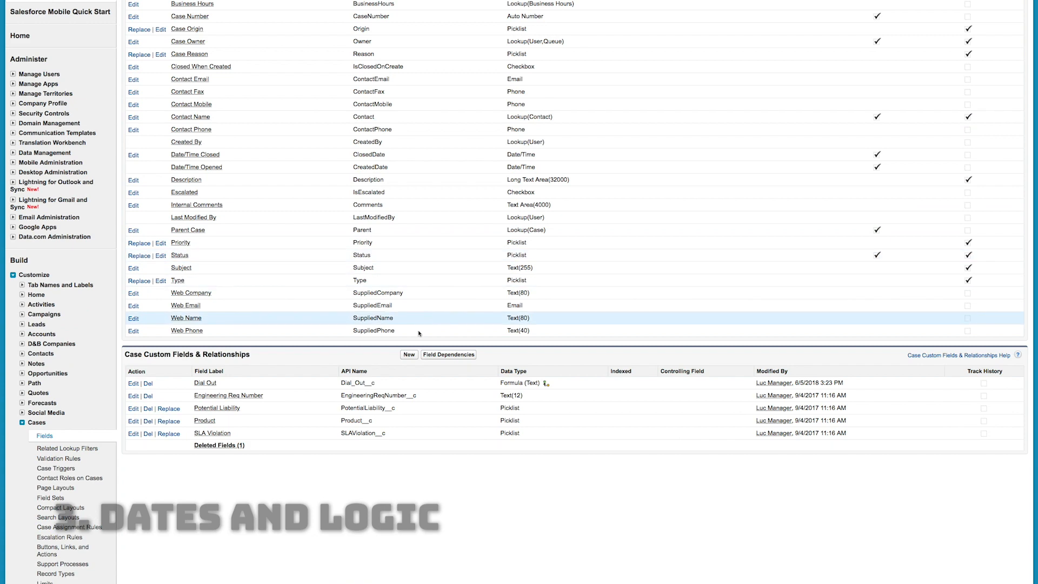
left_click(409, 356)
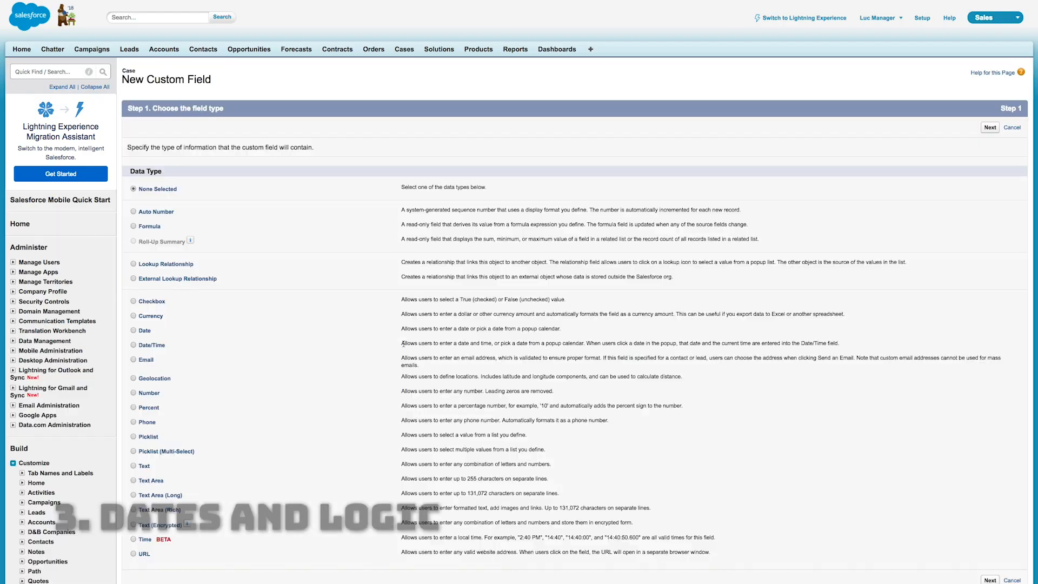
left_click(153, 227)
left_click(998, 130)
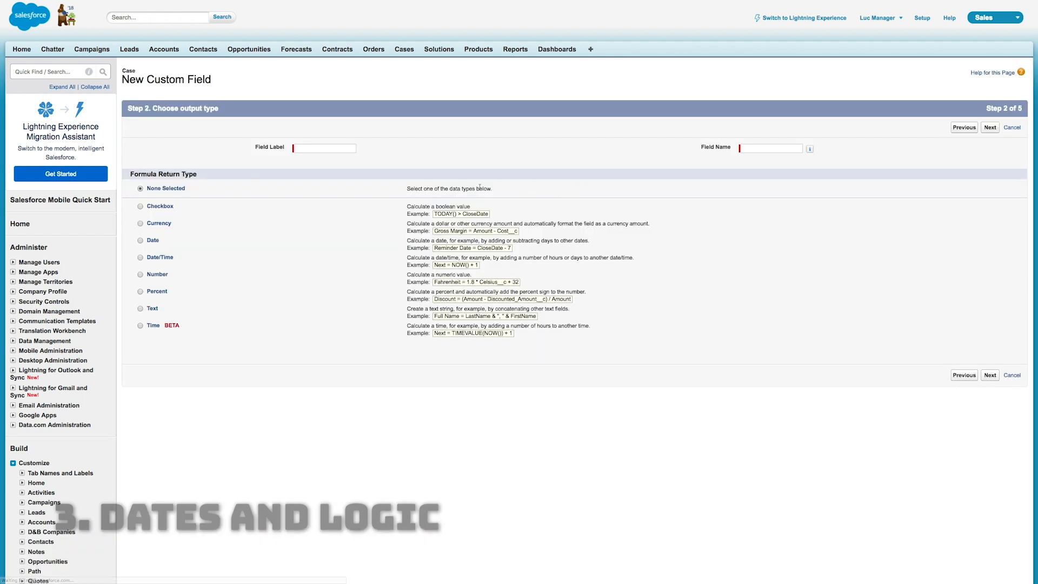
Label the new case field Age Rating and set its formula return type to Text
left_click(324, 148)
type("A")
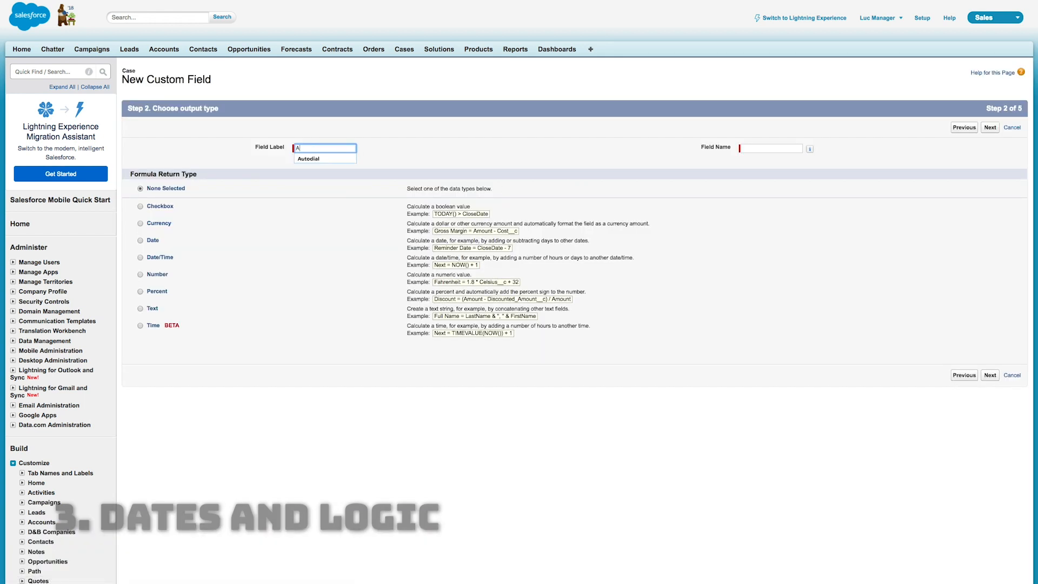
type("ge Rating")
key("Tab")
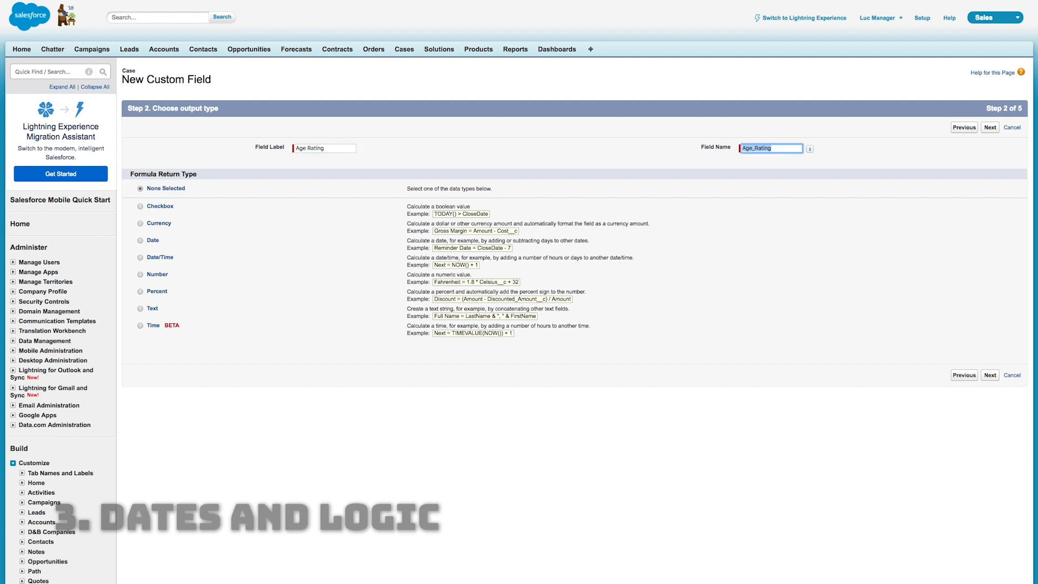
key("Tab")
left_click(435, 156)
left_click(140, 309)
left_click(989, 128)
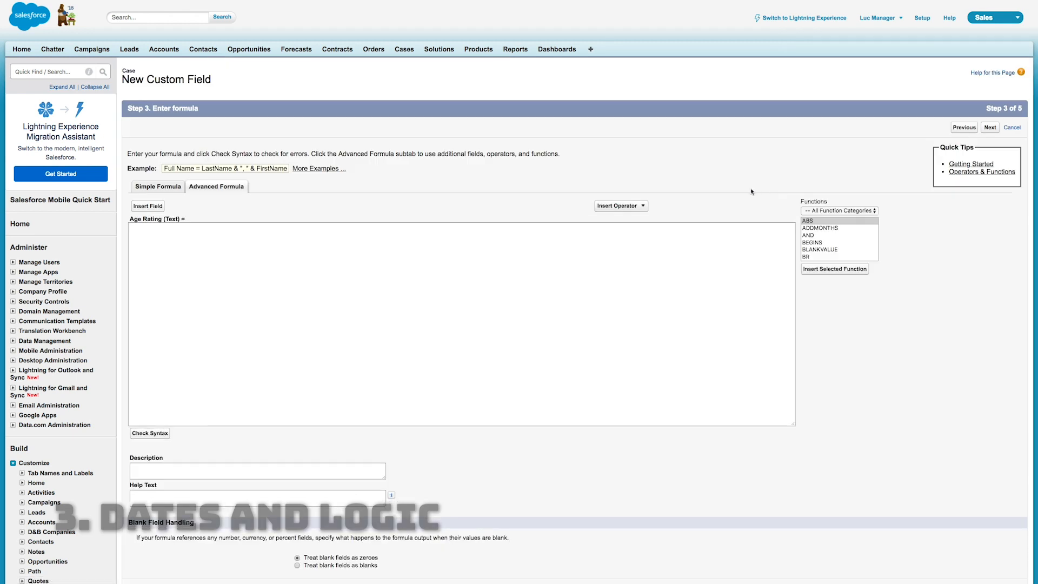
Insert the IF function into the Age Rating formula
left_click(479, 356)
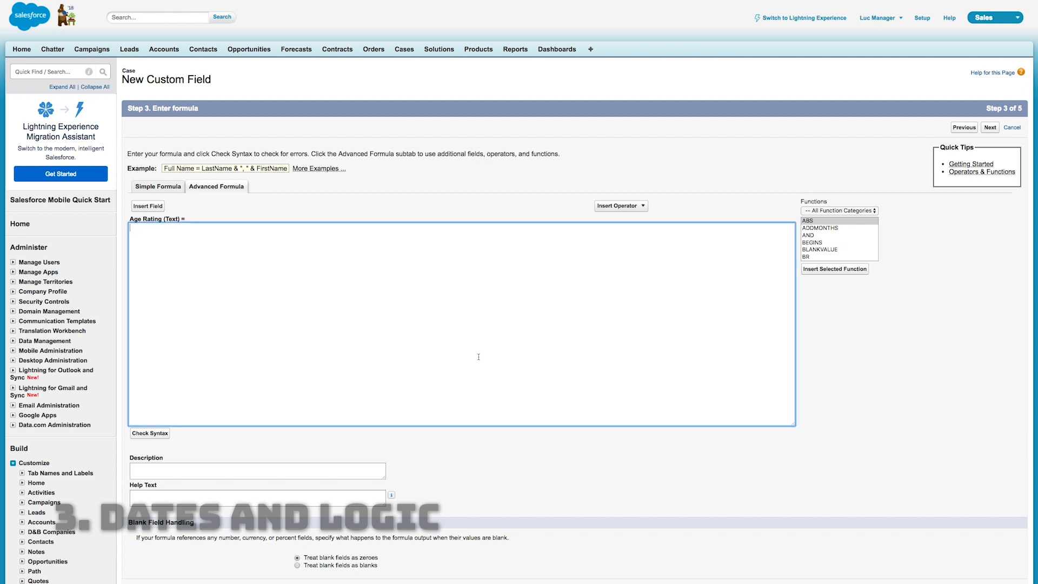
left_click(840, 242)
key("i")
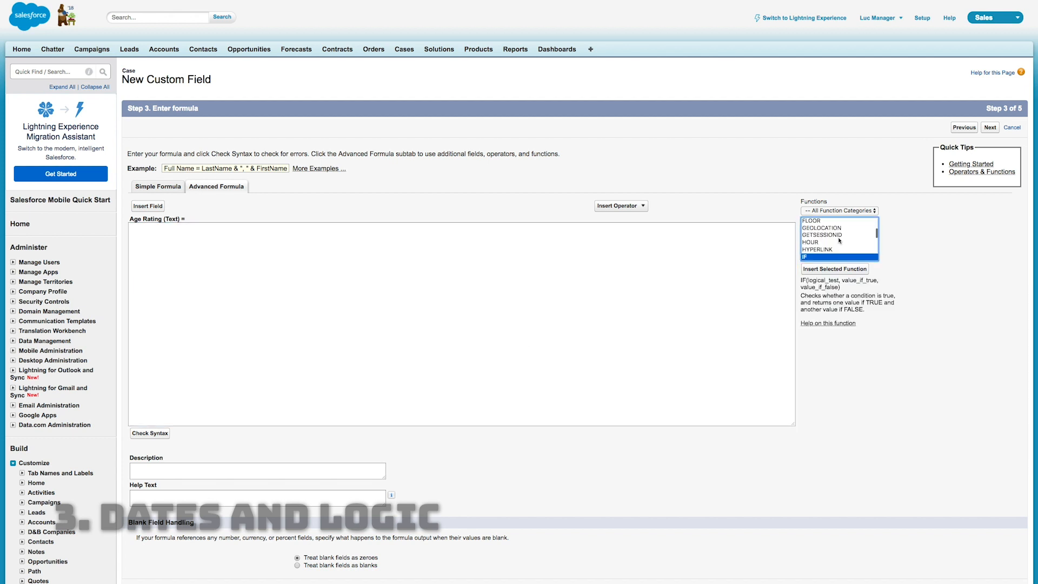
left_click(827, 269)
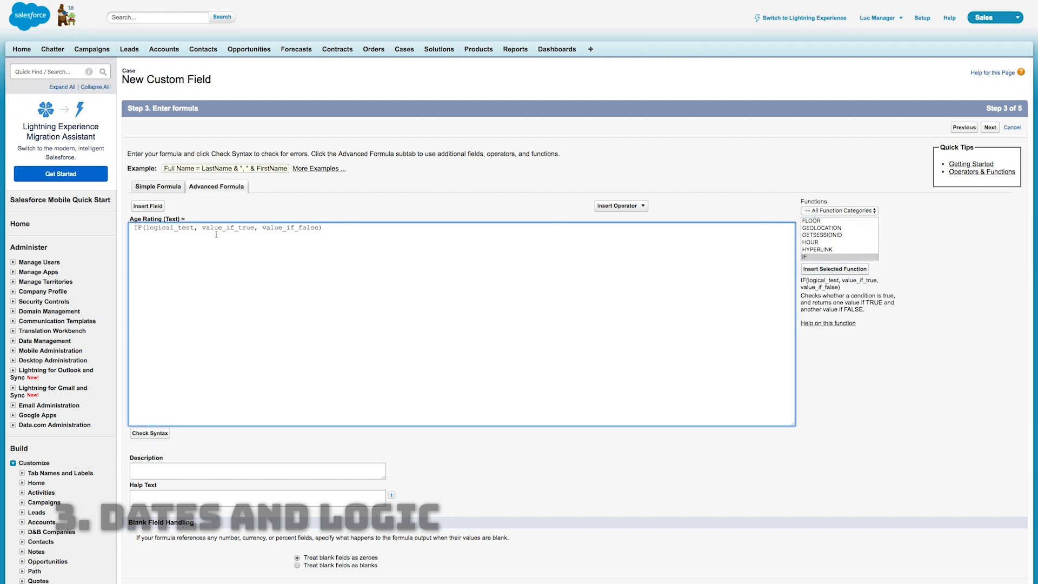
Put each placeholder argument of the IF function and its closing parenthesis on a separate line
key("Left")
key("BackSpace")
key("Right")
key("Right")
key("Right")
key("Return")
key("alt+Right")
key("Right")
key("Right")
key("Return")
key("alt+Right")
key("Right")
key("Right")
key("Return")
key("alt+Right")
Set the IF test to TODAY() - DATEVALUE(CreatedDate) < 7 with "New" as the true value on the same line
key("alt+shift+Right")
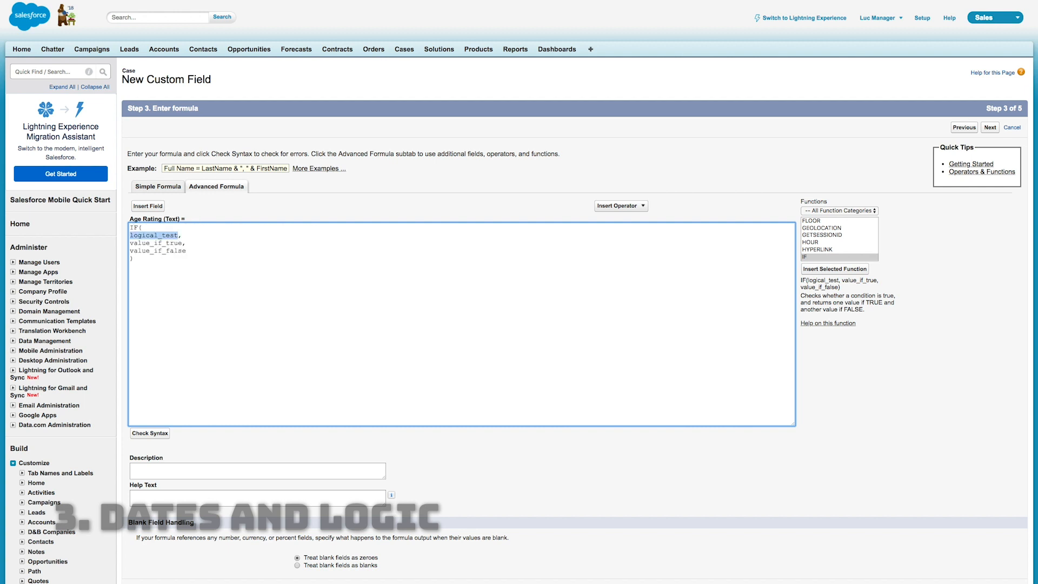
type("TODAY() - DATEVALUE(CreatedDate")
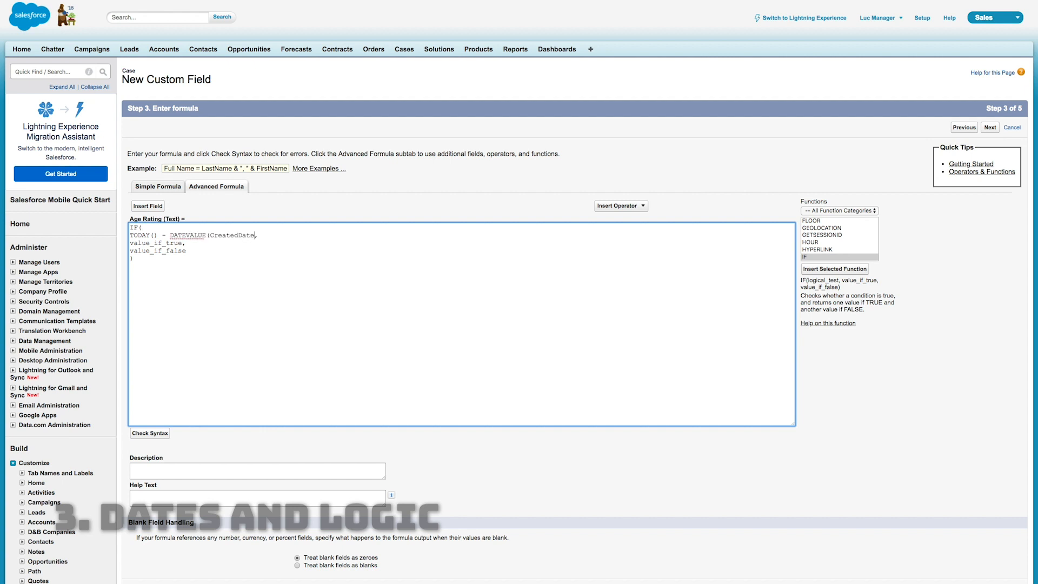
type(") < 7")
key("Right")
key("Right")
key("alt+shift+Right")
type("\"\"New\"")
key("Right")
key("super+Left")
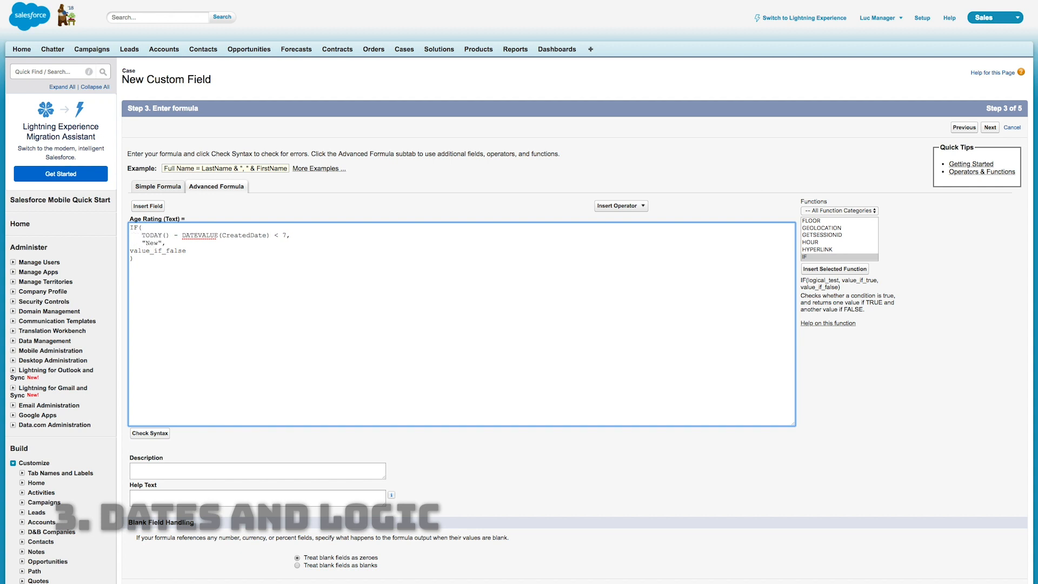
key("BackSpace")
key("BackSpace")
key("BackSpace")
key("BackSpace")
Replace the false value with a nested IF that tests TODAY() - DATEVALUE(CreatedDate) < 14
key("shift+super+Right")
type("IF(")
key("Return")
type("TODAY() - DATEVALUE(CreatedDate)")
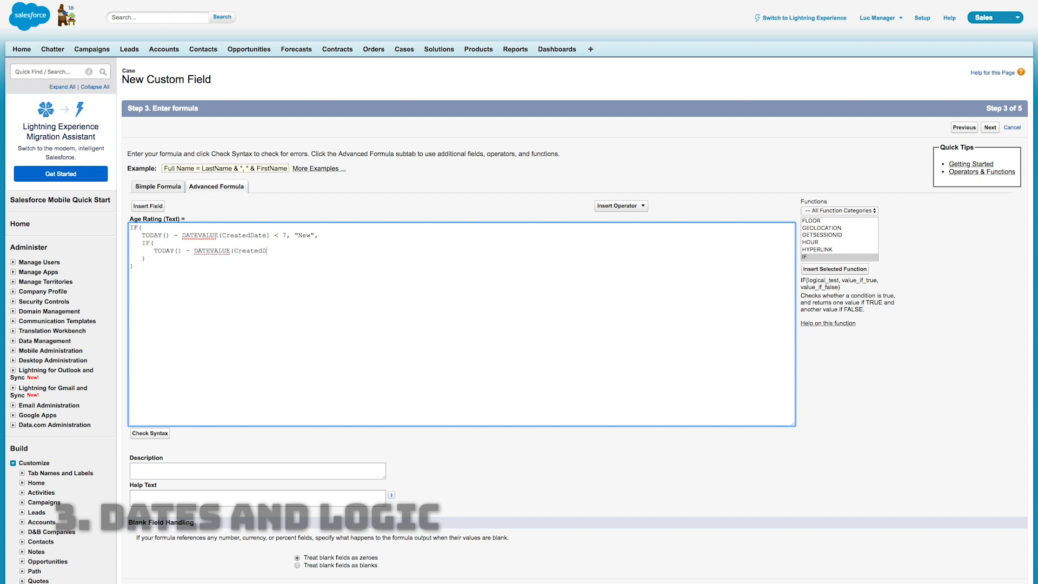
type(" < 14, \"Aging\",")
Make the nested IF return "Aging" when true and "Old" otherwise
key("Return")
type("\"\"")
type("Old")
Check the Age Rating formula's syntax and save the field with the default field-level security and page layouts
left_click(150, 433)
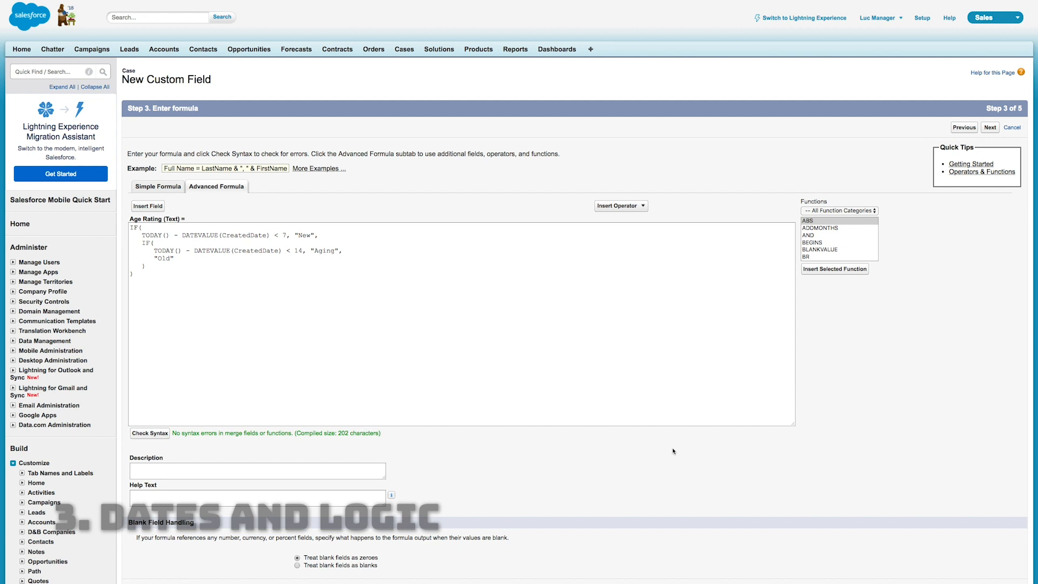
scroll(673, 448, "down", 4)
scroll(673, 447, "up", 2)
left_click(990, 84)
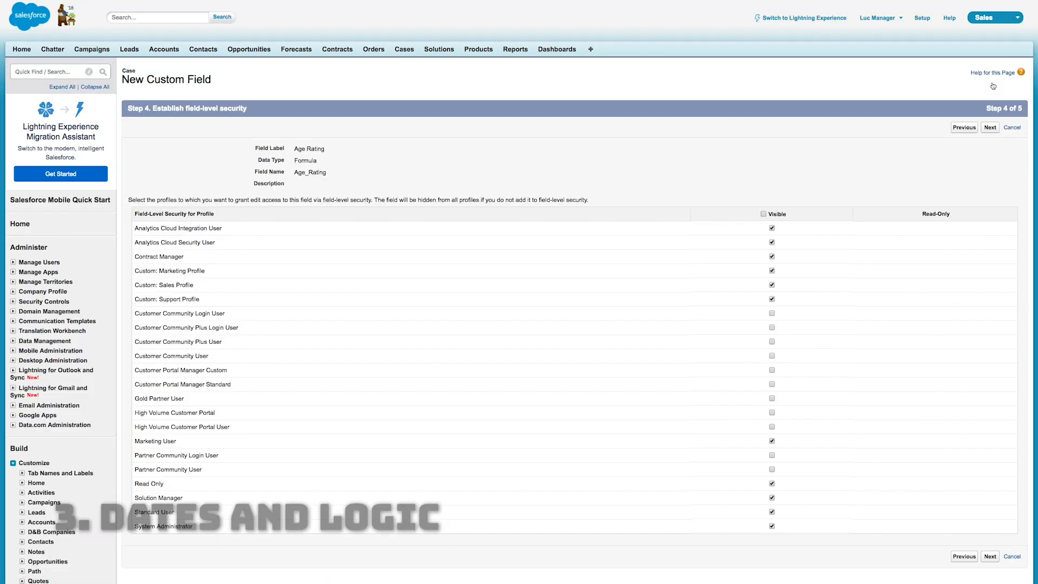
left_click(988, 130)
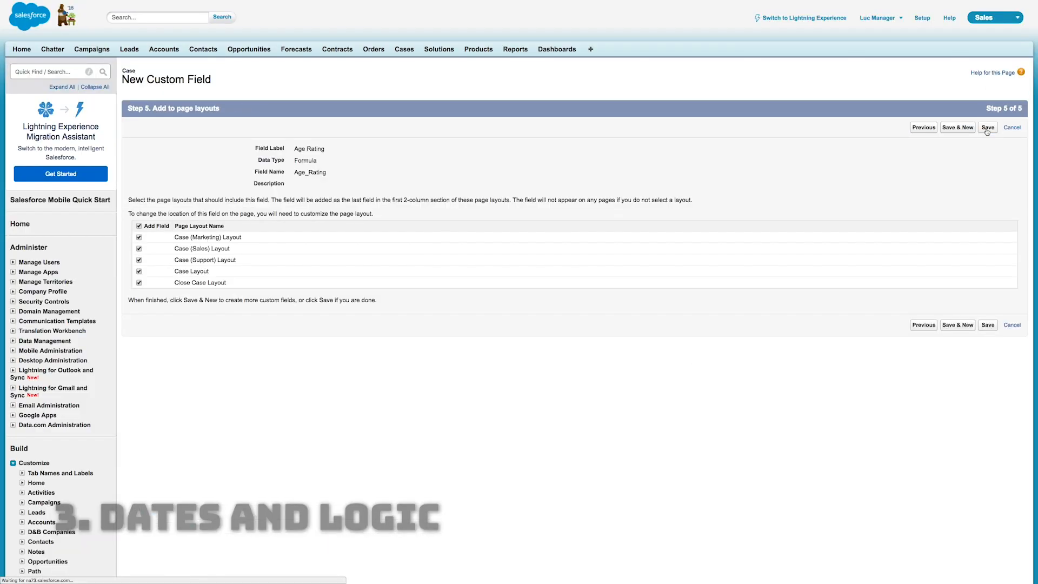
left_click(987, 129)
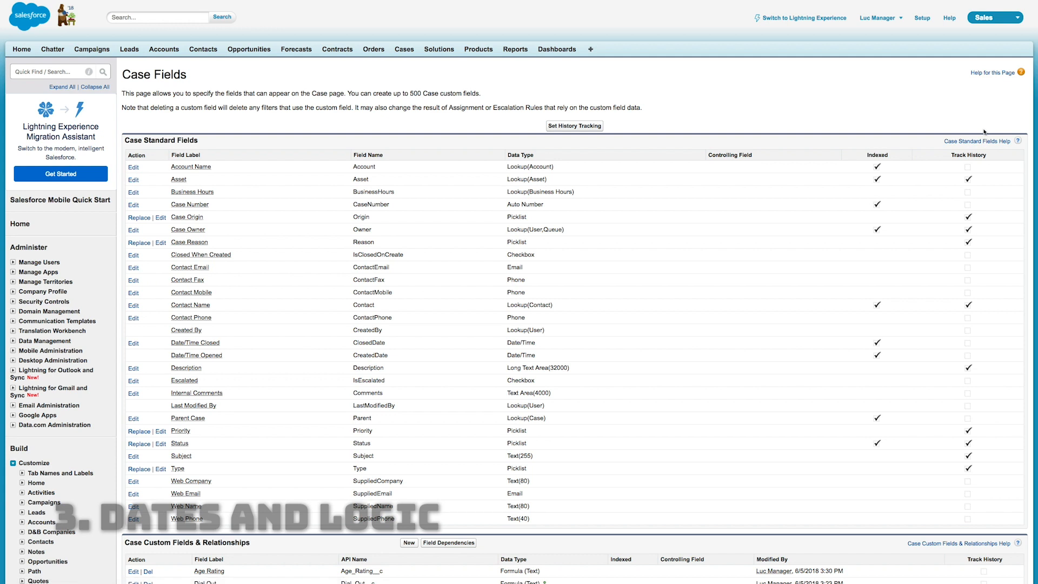
Reload the "Maintenance guidelines for generator unclear" case and compare its Age Rating with its created date
left_click(402, 53, "super")
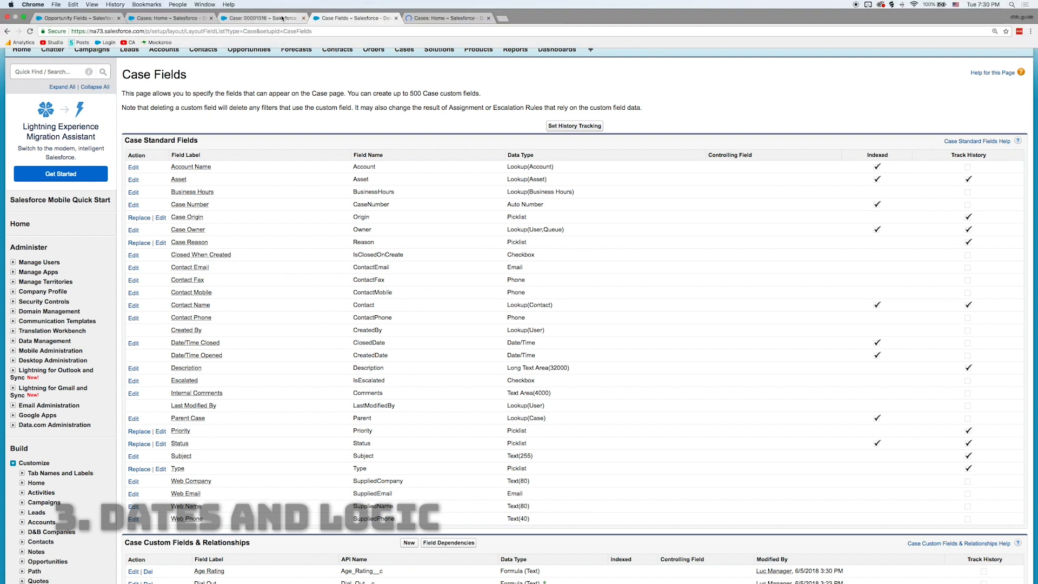
left_click(262, 18)
right_click(341, 142)
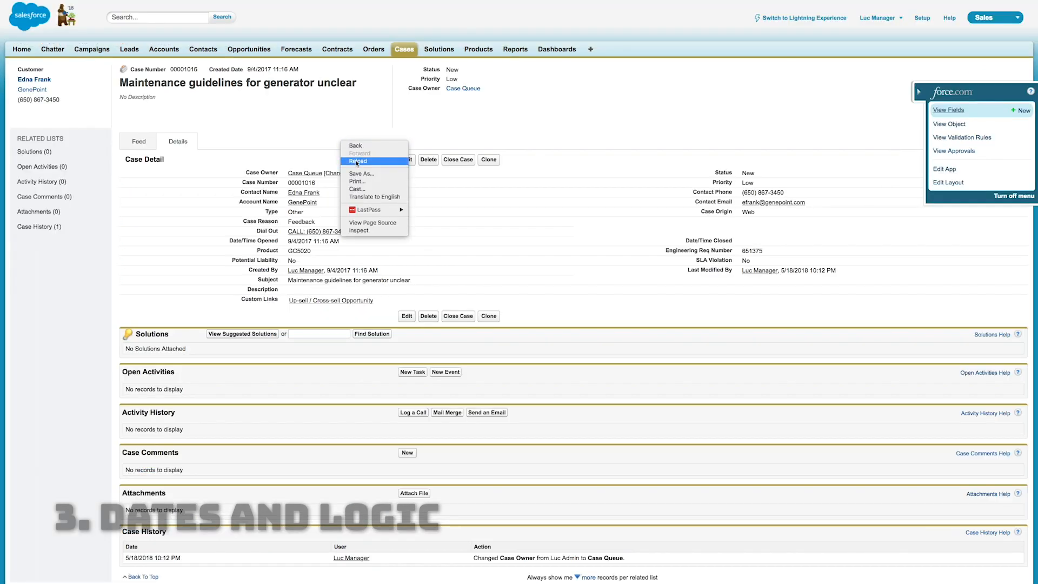
left_click(355, 162)
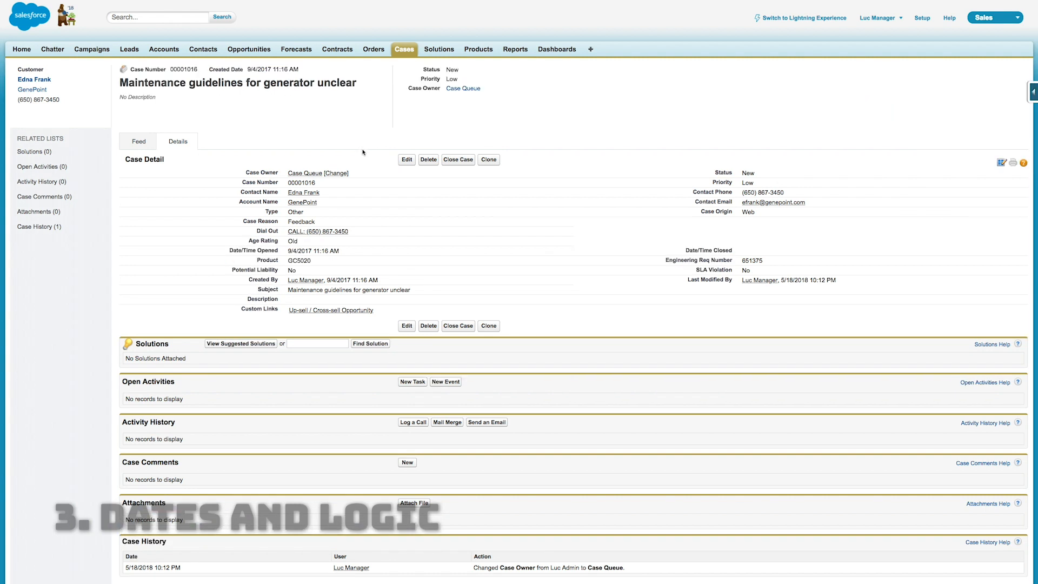
left_click_drag(302, 242, 276, 240)
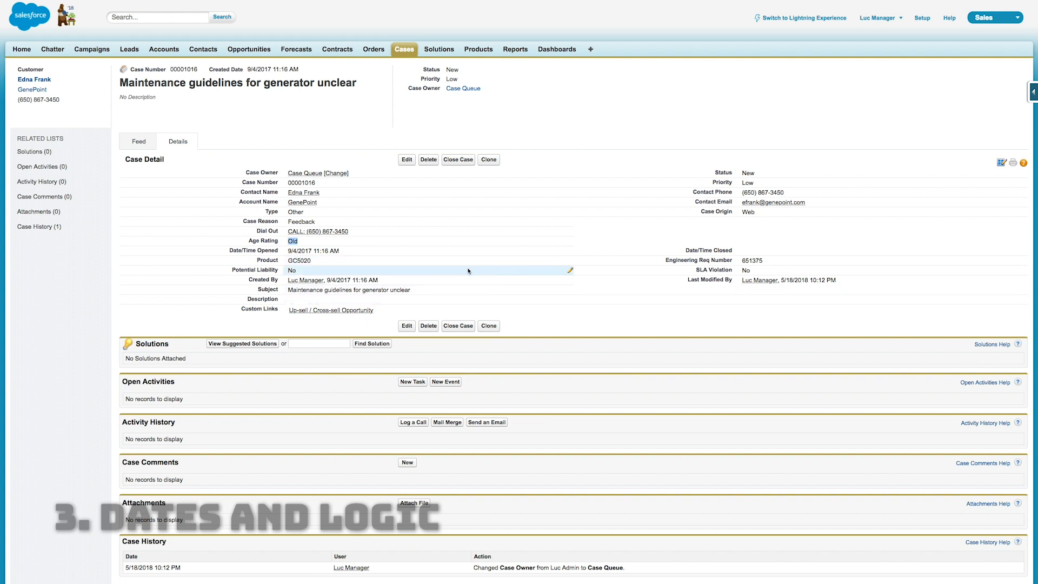
left_click_drag(402, 282, 325, 281)
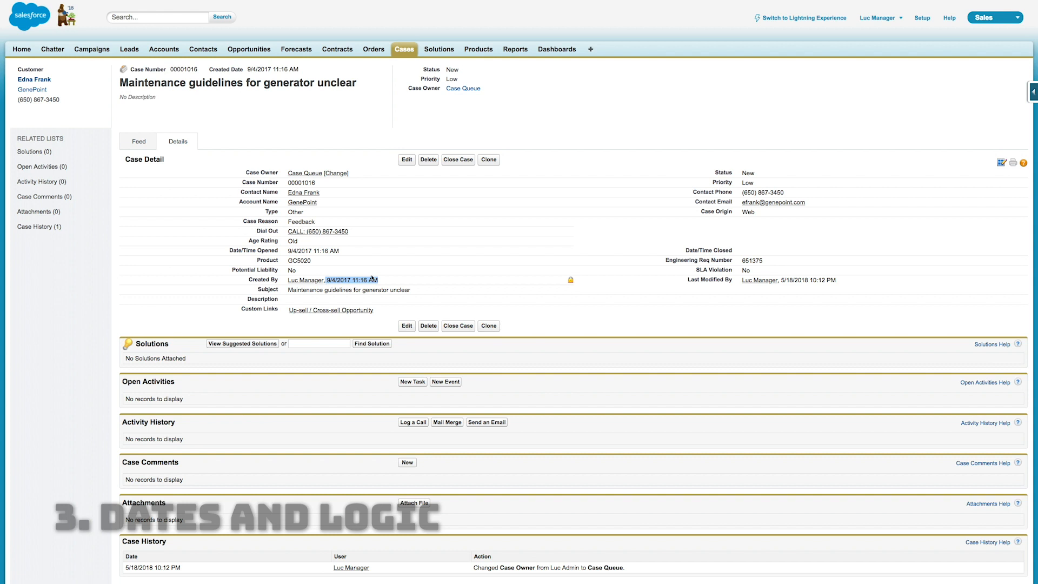
left_click(400, 282)
Clone the "Maintenance guidelines for generator unclear" case, save the copy and check its Age Rating
left_click(479, 163)
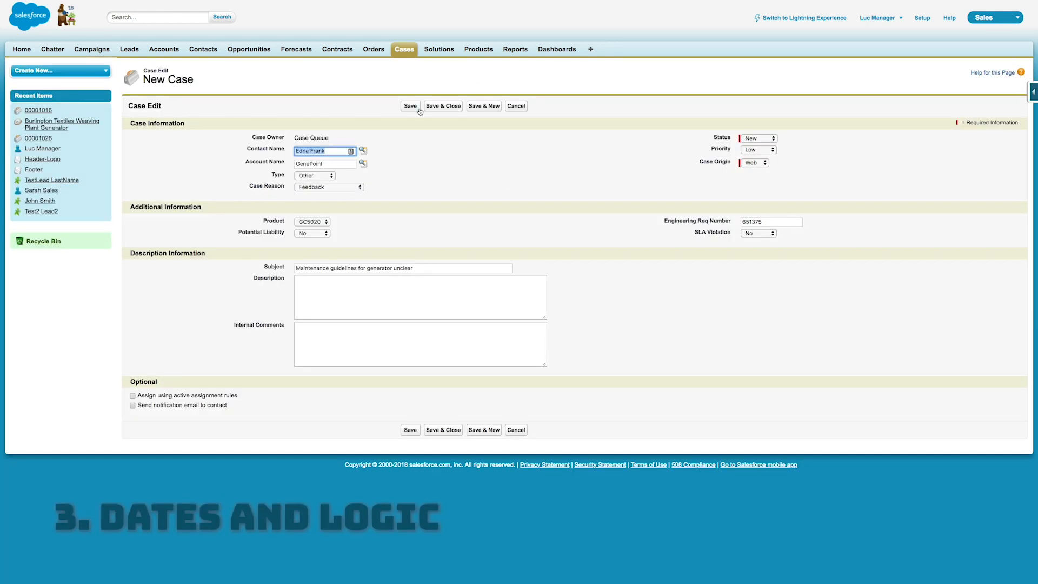
left_click(410, 106)
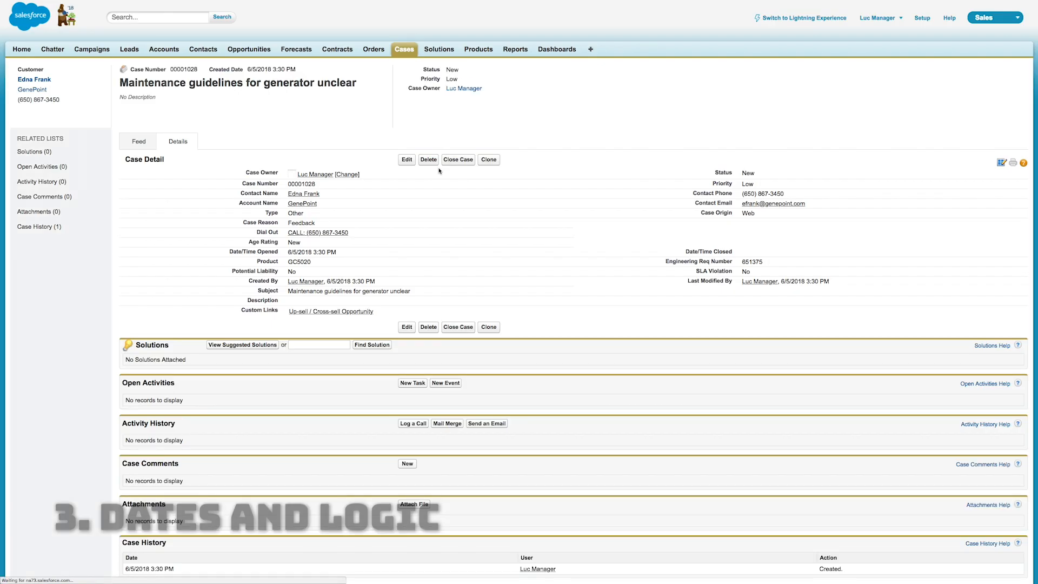
left_click_drag(303, 242, 288, 243)
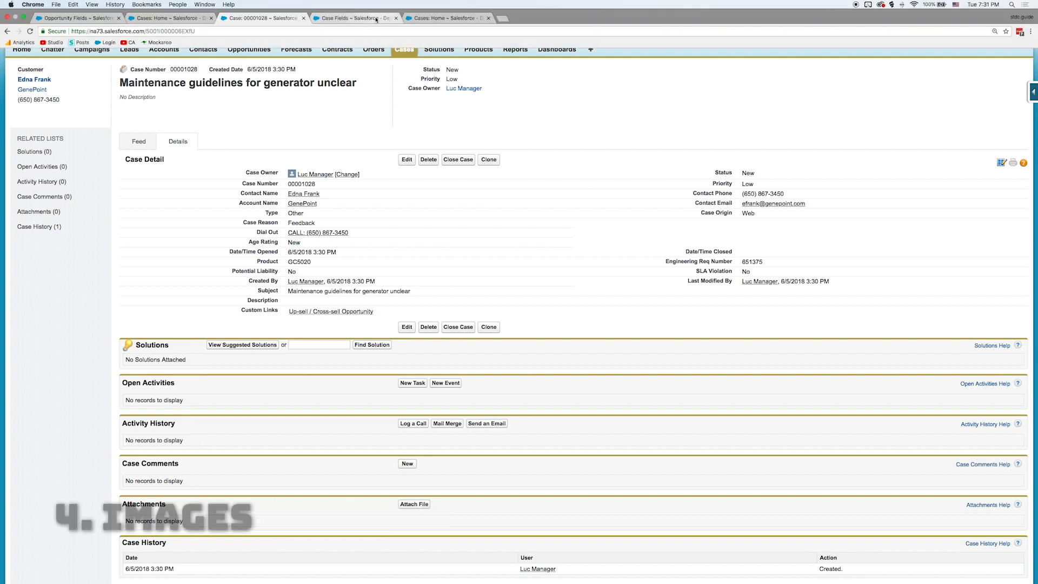
Open the Age Rating case field for editing and insert the IMAGE function on a new line above the existing IF formula
left_click(376, 20)
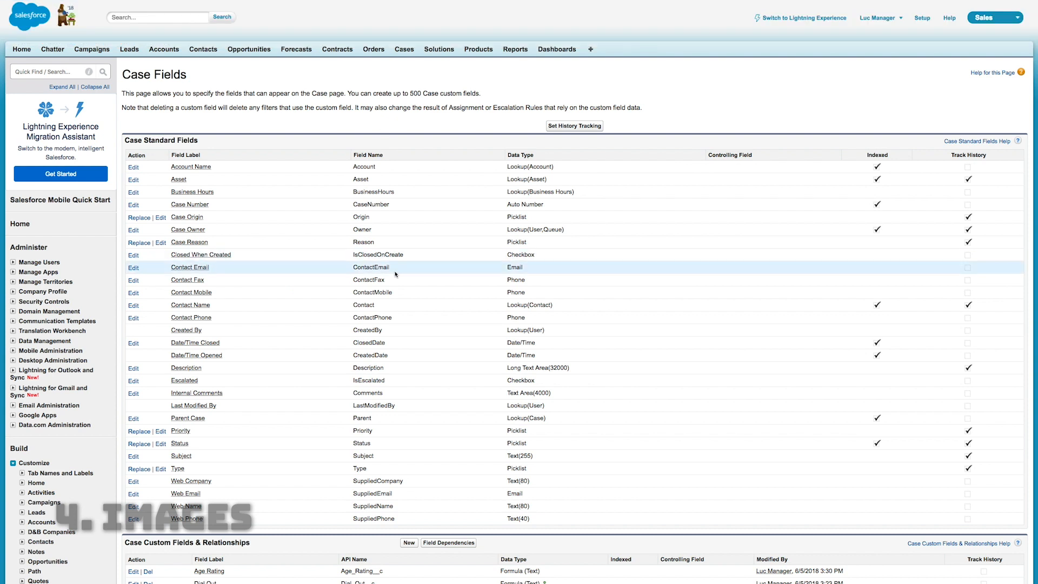
scroll(399, 279, "down", 2)
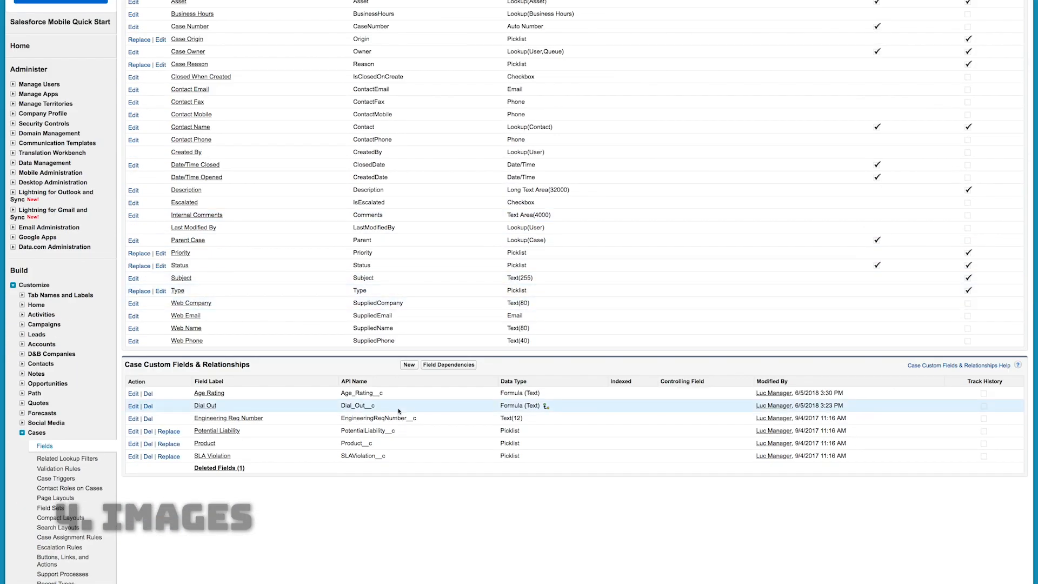
left_click(133, 393)
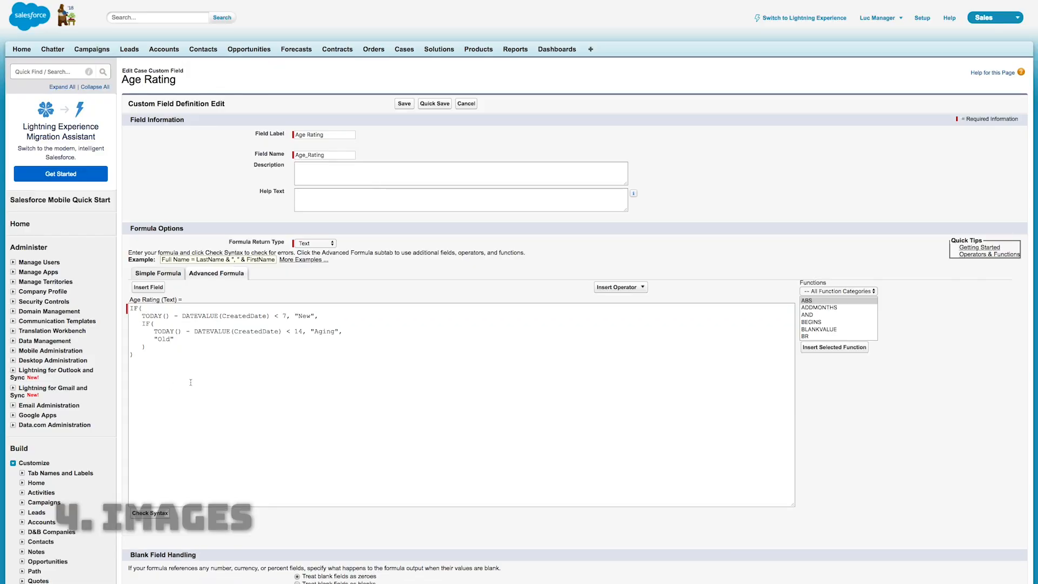
left_click(193, 372)
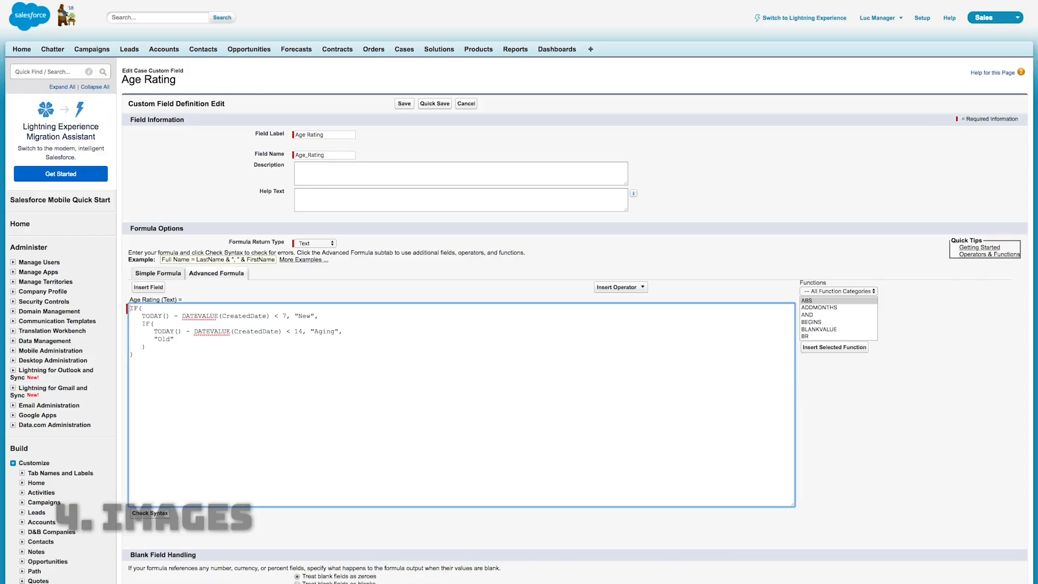
key("Return")
left_click(851, 316)
type("im")
left_click(828, 347)
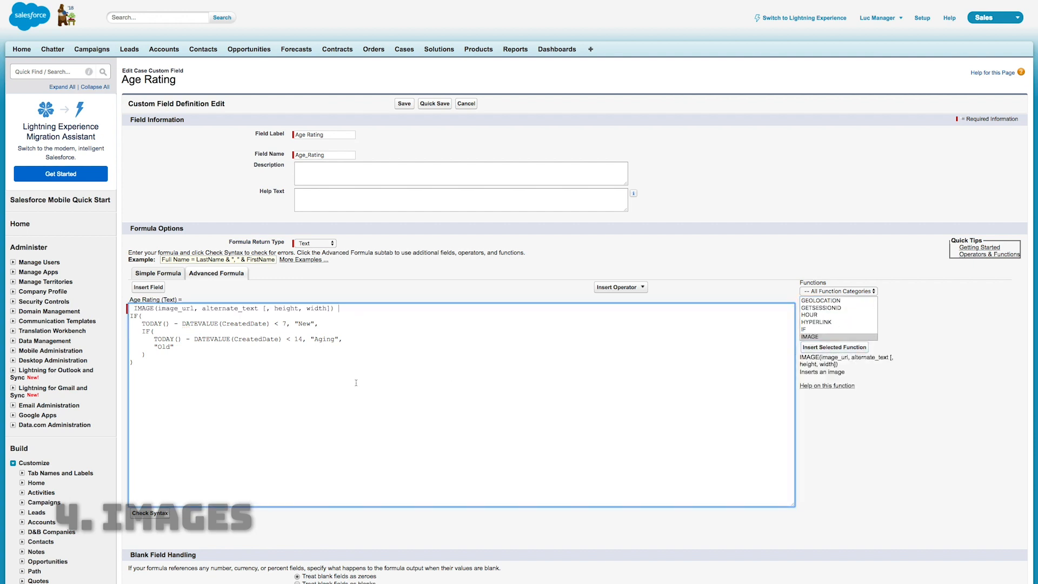
left_click(135, 309)
key("BackSpace")
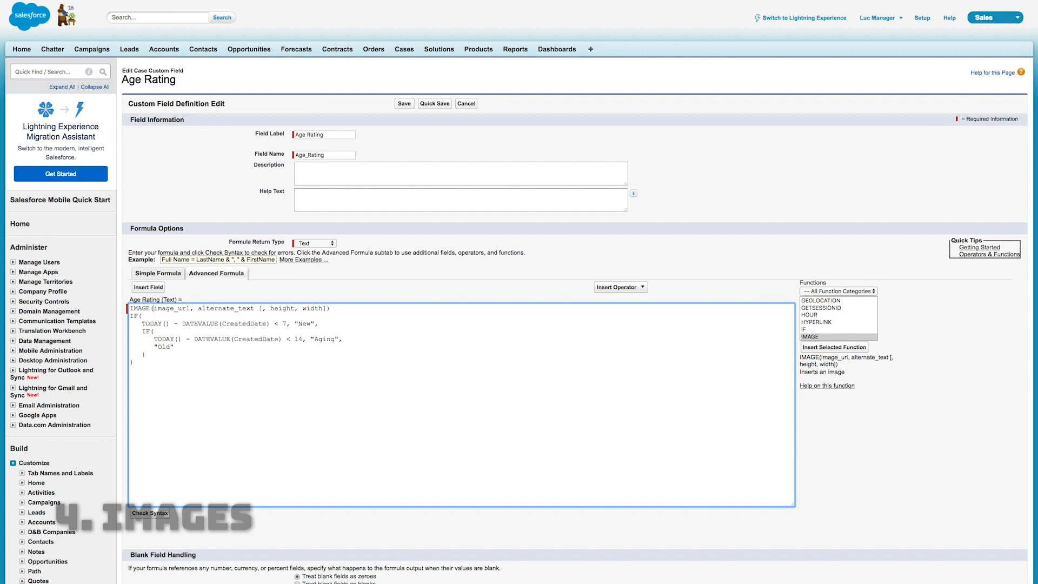
Nest the IF formula inside IMAGE in place of image_url, moving the alternate_text and height/width placeholders to separate lines after it
left_click_drag(198, 308, 331, 308)
key("ctrl+c")
key("BackSpace")
key("Return")
key("ctrl+v")
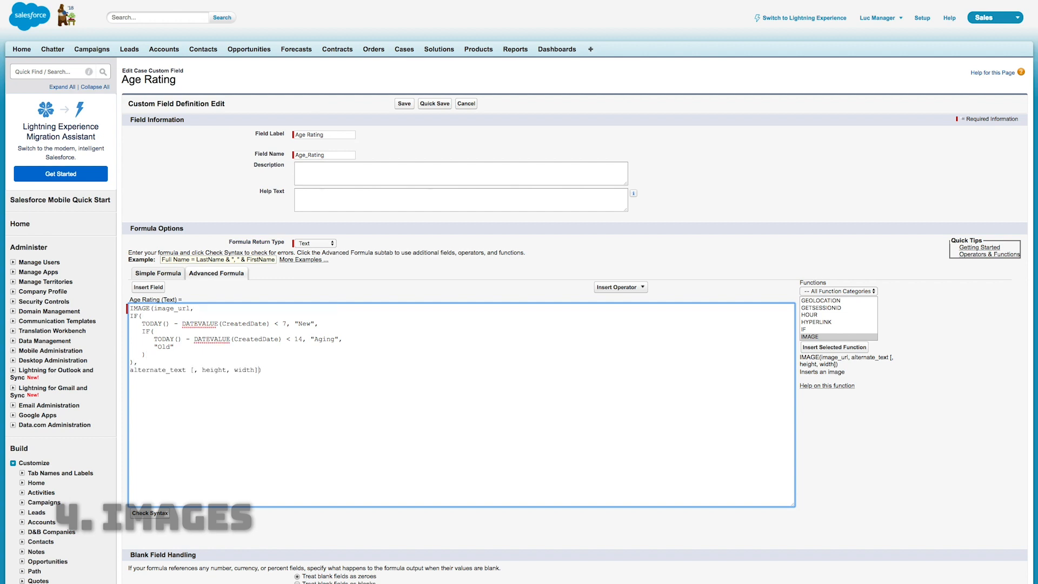
key("Delete")
key("Return")
left_click_drag(193, 308, 153, 308)
key("BackSpace")
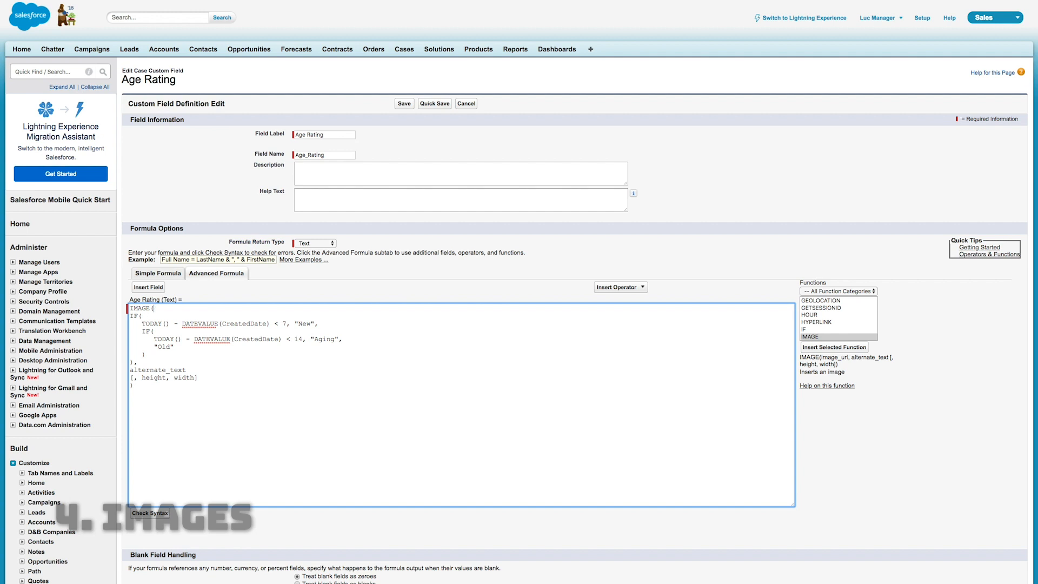
Replace the "New" result in the outer IF with "/img/samples/flag_green.gif"
left_click_drag(311, 323, 298, 323)
type("/img/samples/flag_freen.gif")
key("Left")
key("Left")
key("Left")
key("Left")
key("Left")
key("Left")
key("BackSpace")
type("g")
key("Right")
key("Right")
key("Right")
key("Right")
Copy the green flag path over the "Aging" result and change it to "/img/samples/flag_yellow.gif"
key("alt+shift+Left")
key("alt+shift+Left")
key("alt+shift+Left")
key("shift+Left")
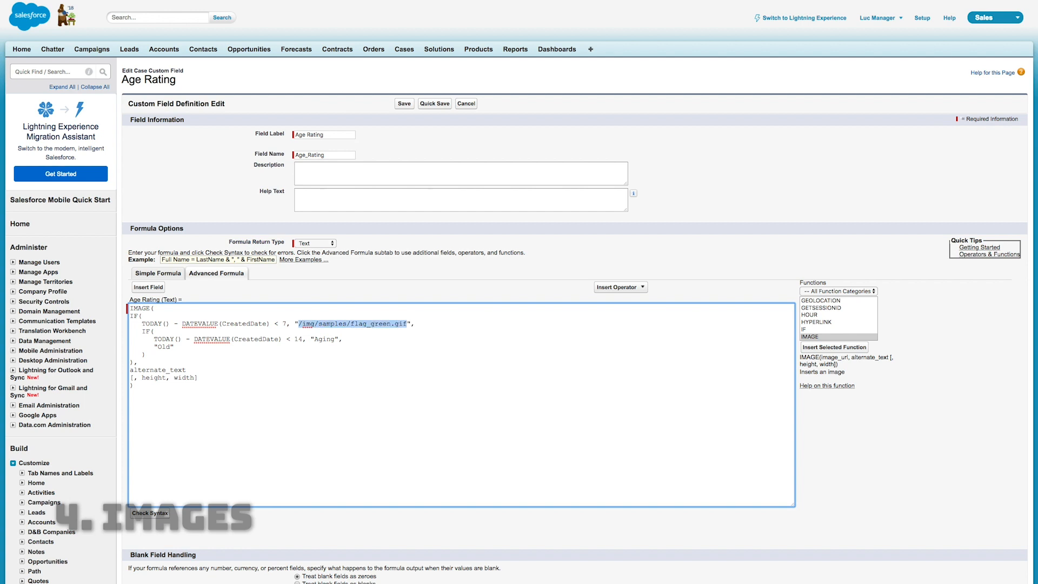
key("super+c")
double_click(330, 339)
key("super+v")
key("Left")
key("Left")
key("Left")
key("Left")
key("BackSpace")
key("BackSpace")
key("BackSpace")
key("BackSpace")
key("BackSpace")
type("yellow")
Paste the flag path over the "Old" result and change it to "/img/samples/flag_red.gif"
double_click(164, 347)
key("super+v")
key("Left")
key("Left")
key("Left")
key("Left")
key("shift+Left")
key("shift+Left")
key("shift+Left")
key("shift+Left")
key("shift+Left")
type("red")
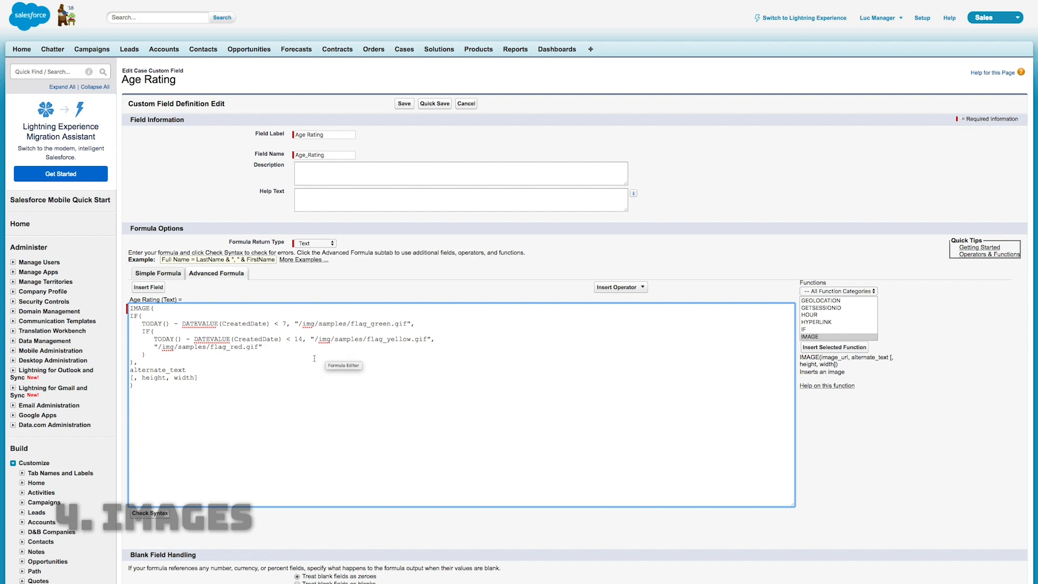
Replace the alternate_text placeholder of the IMAGE function with "Age Flag"
double_click(158, 370)
key("BackSpace")
key("BackSpace")
type("\"")
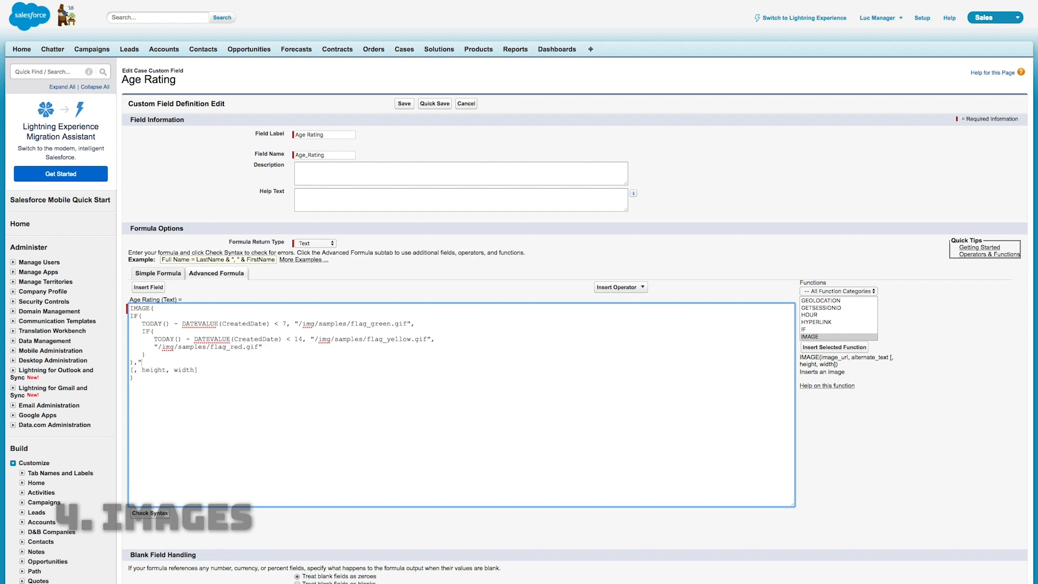
key("Return")
type("Age Flag")
Replace the height and width placeholders with "40", "40" and check the formula's syntax
key("super+BackSpace")
type("\"40\", \"")
type("40\"")
left_click(233, 411)
type(",")
left_click(160, 513)
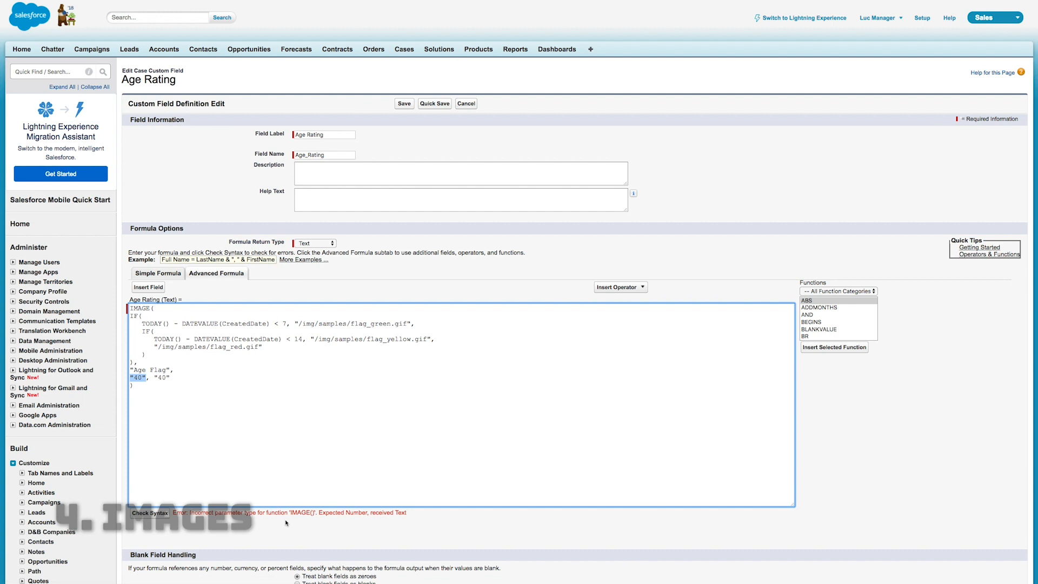
Remove the quotation marks around both 40 values in the IMAGE function and check the syntax again
left_click(143, 377)
key("BackSpace")
key("Delete")
key("Right")
key("Right")
key("BackSpace")
key("Right")
key("Right")
key("Delete")
left_click(150, 512)
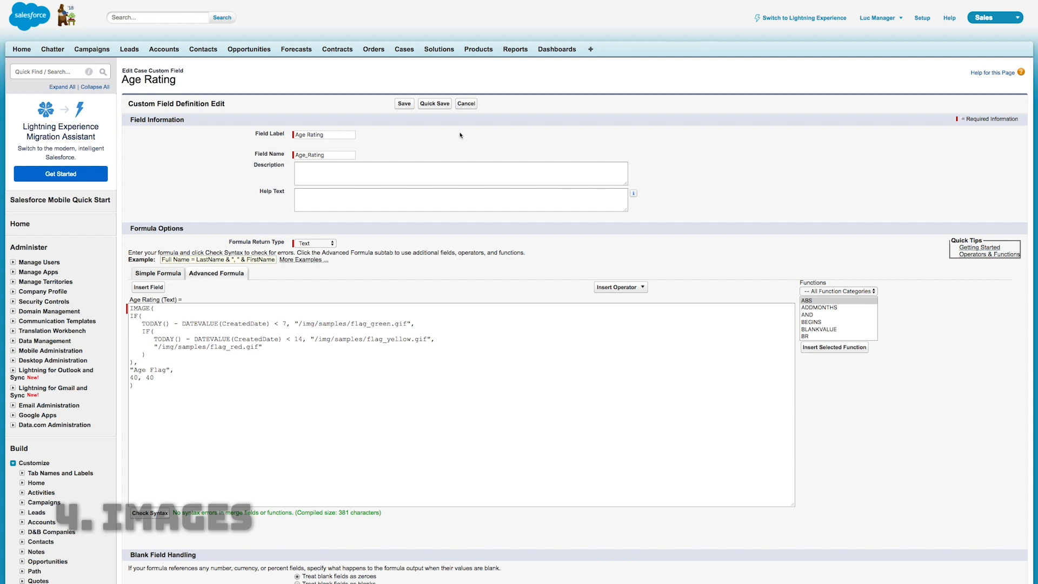
Save the Age Rating field and view its flag on both the cloned and the original generator guidelines cases
left_click(404, 105)
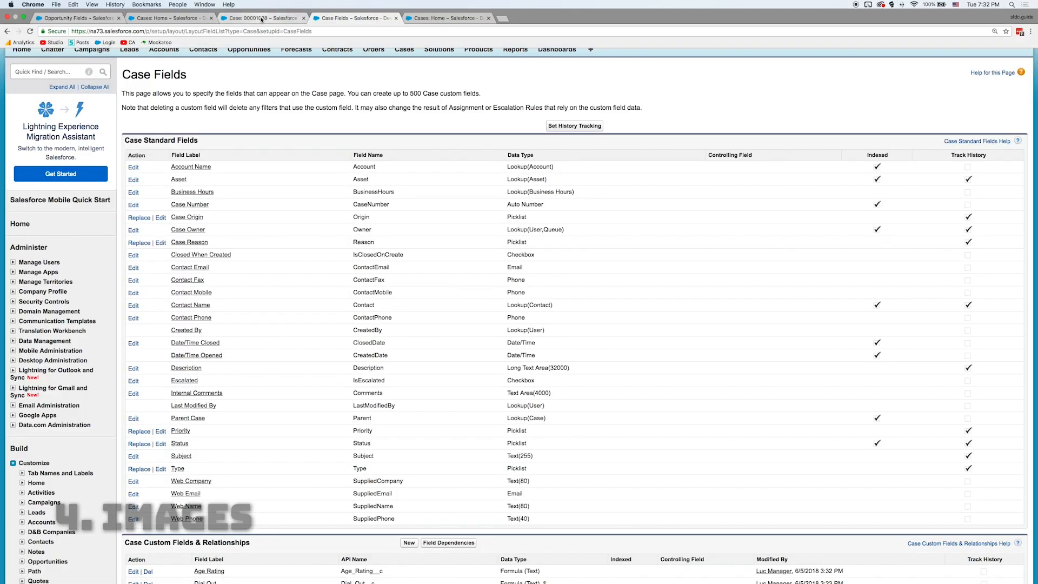
left_click(263, 18)
key("super+r")
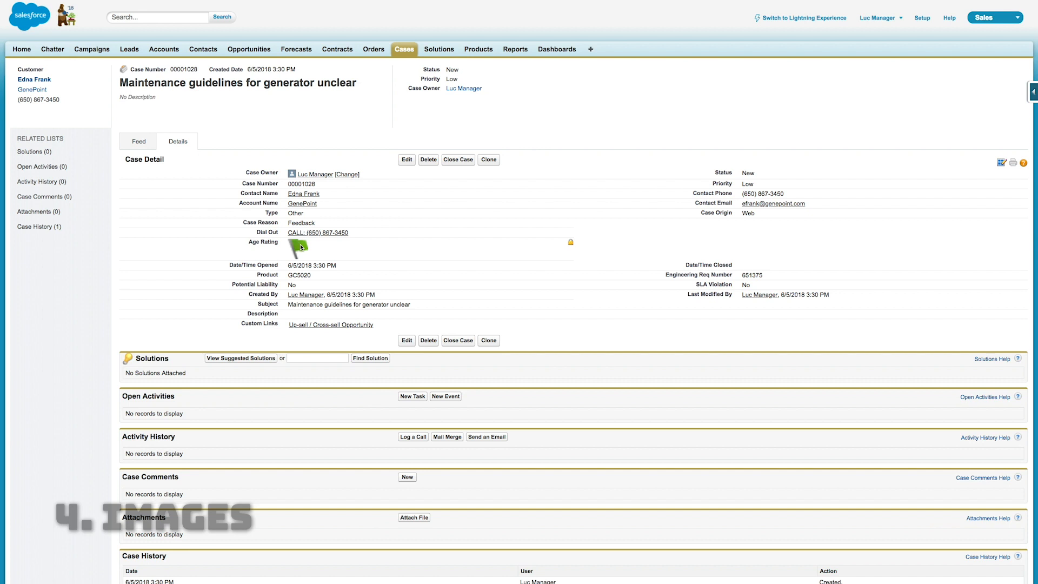
left_click(405, 49)
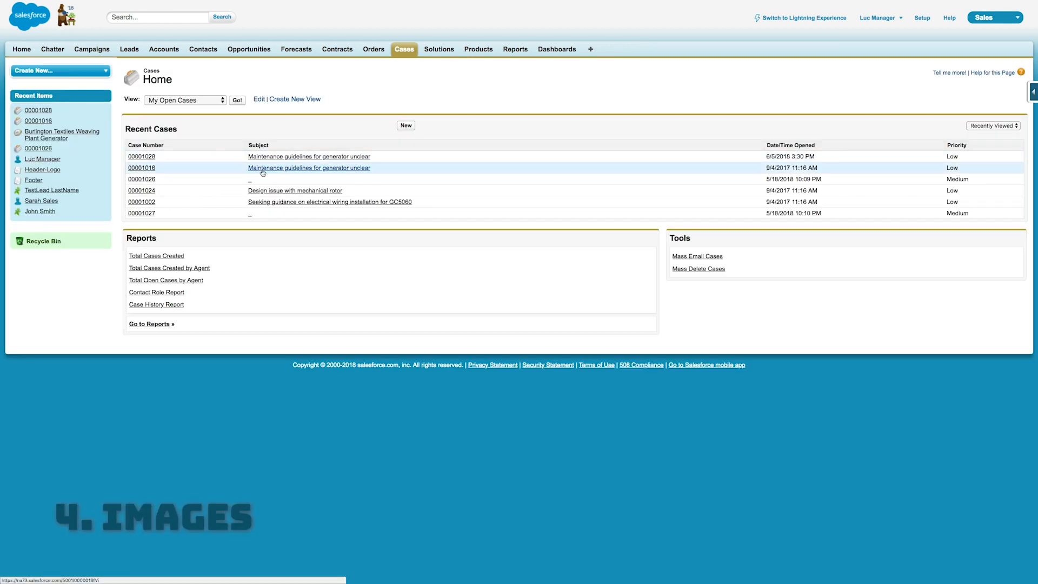
left_click(139, 169)
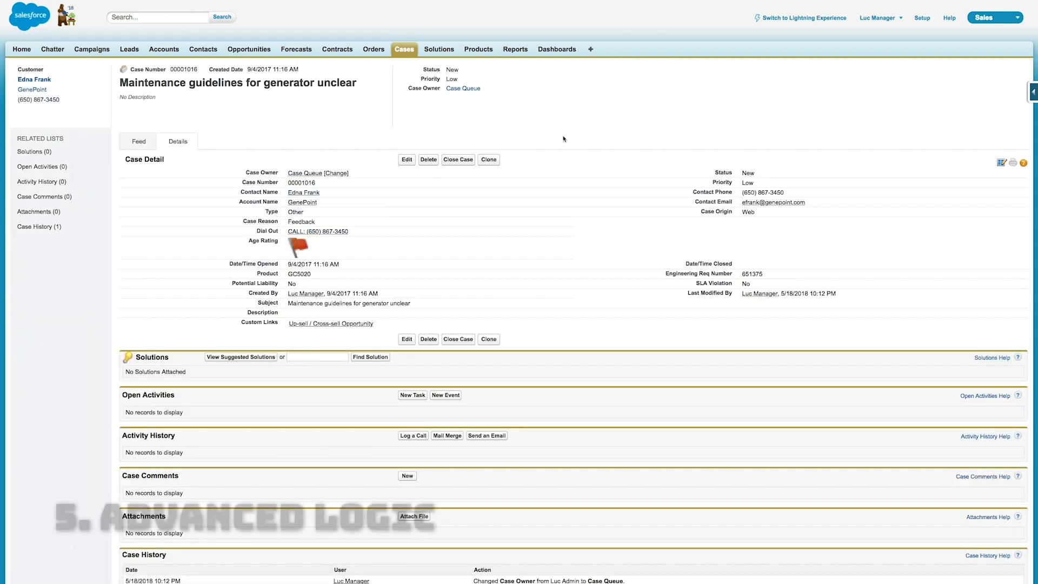
Start a new custom field on the Opportunity object with the Formula data type
left_click(251, 50)
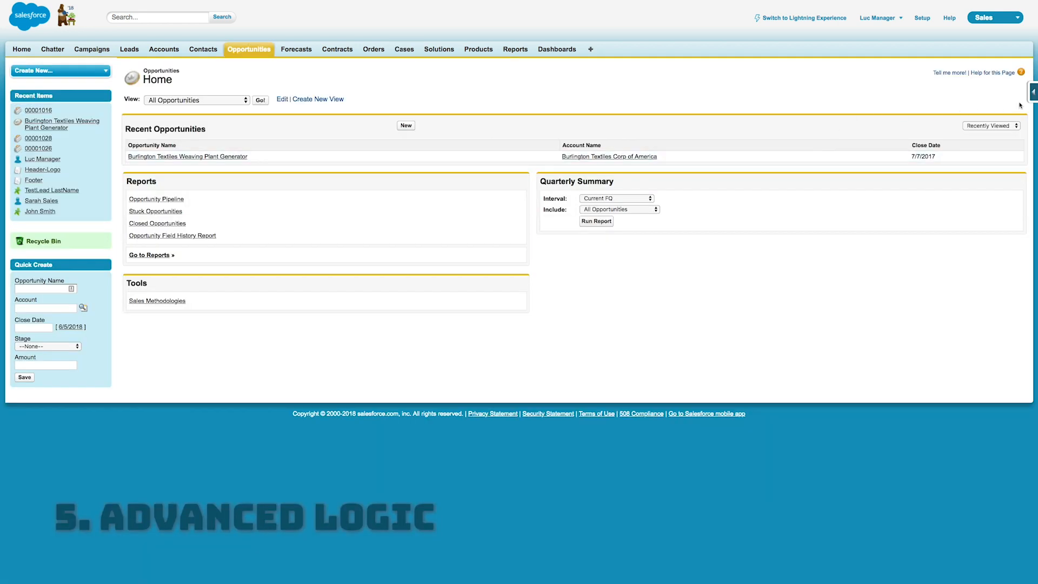
left_click(1032, 91)
left_click(954, 112)
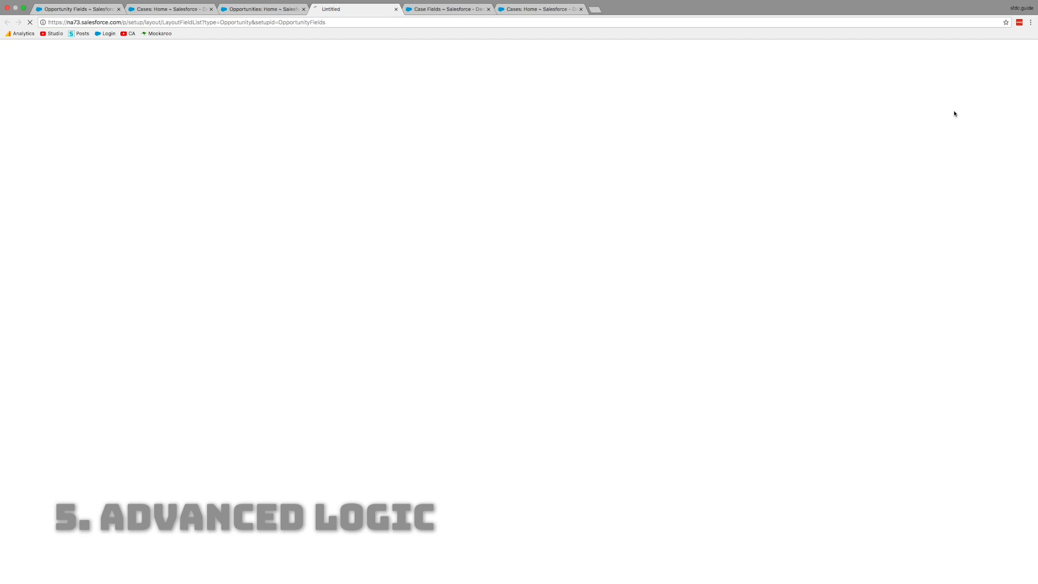
left_click(409, 425)
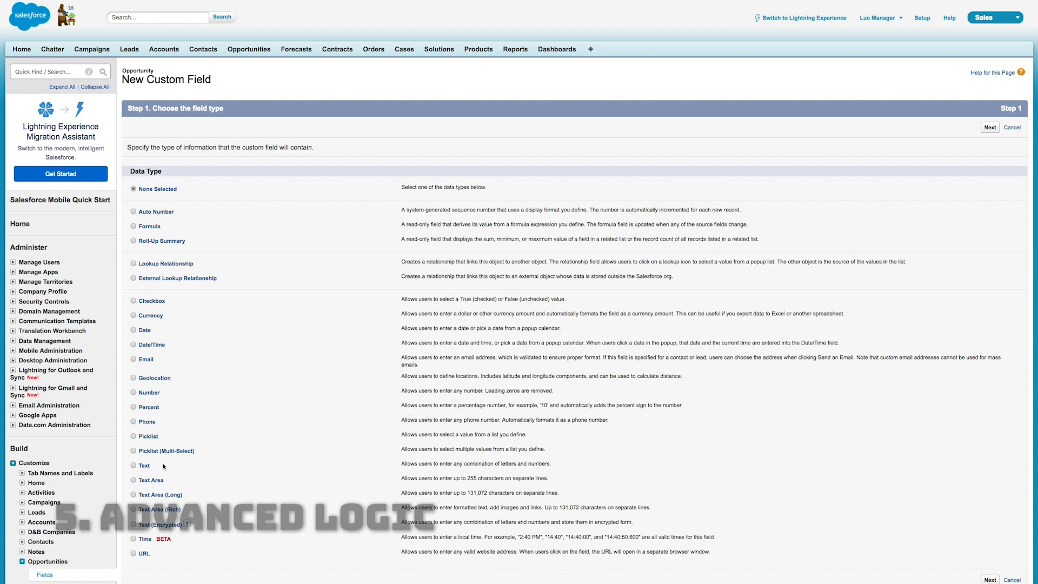
left_click(134, 228)
left_click(989, 127)
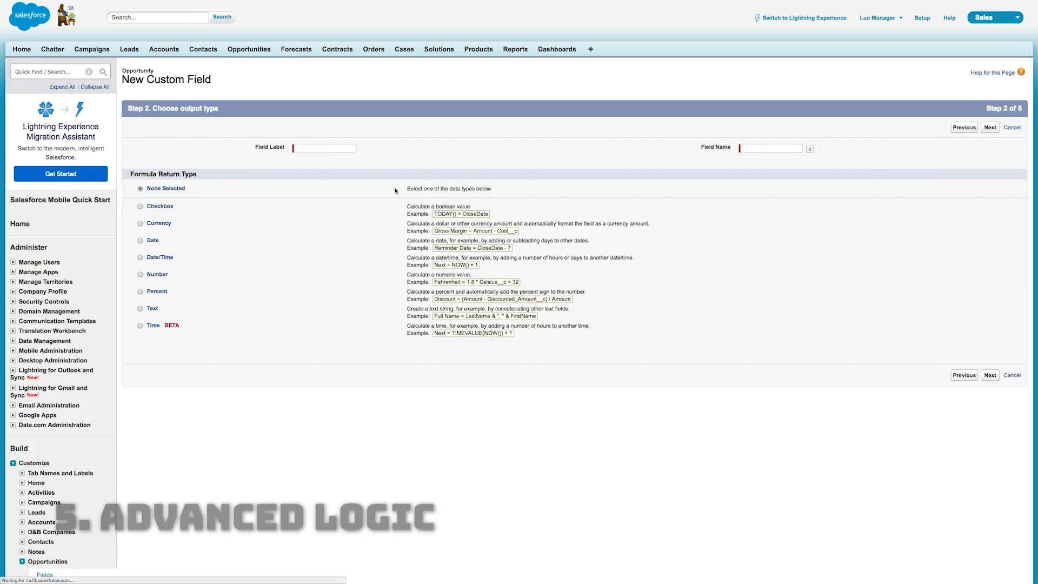
Label the opportunity field Rating with Text as its formula return type and continue to the formula editor
left_click(344, 152)
type("Rating")
key("Tab")
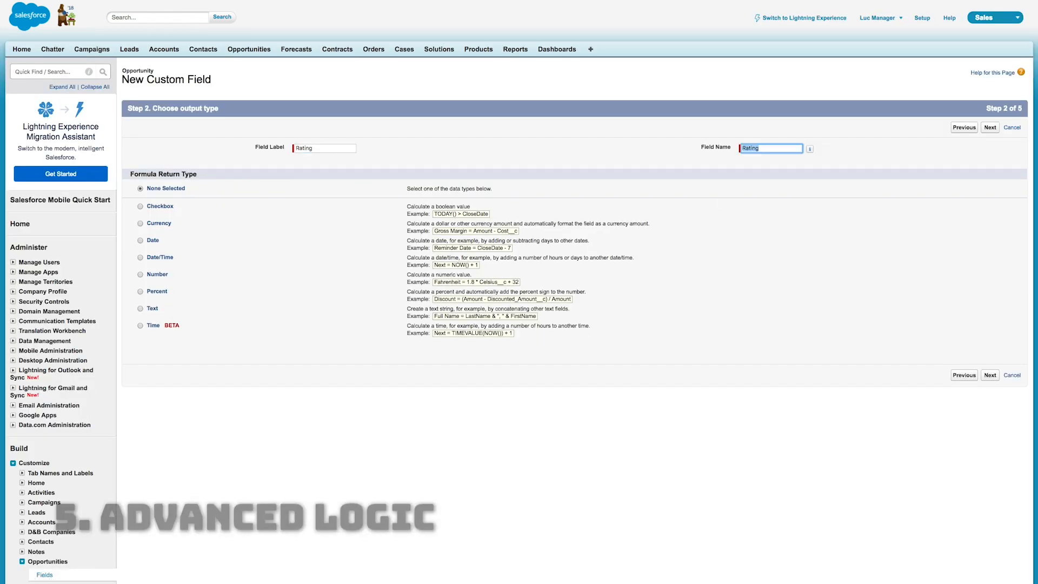
left_click(233, 257)
left_click(990, 375)
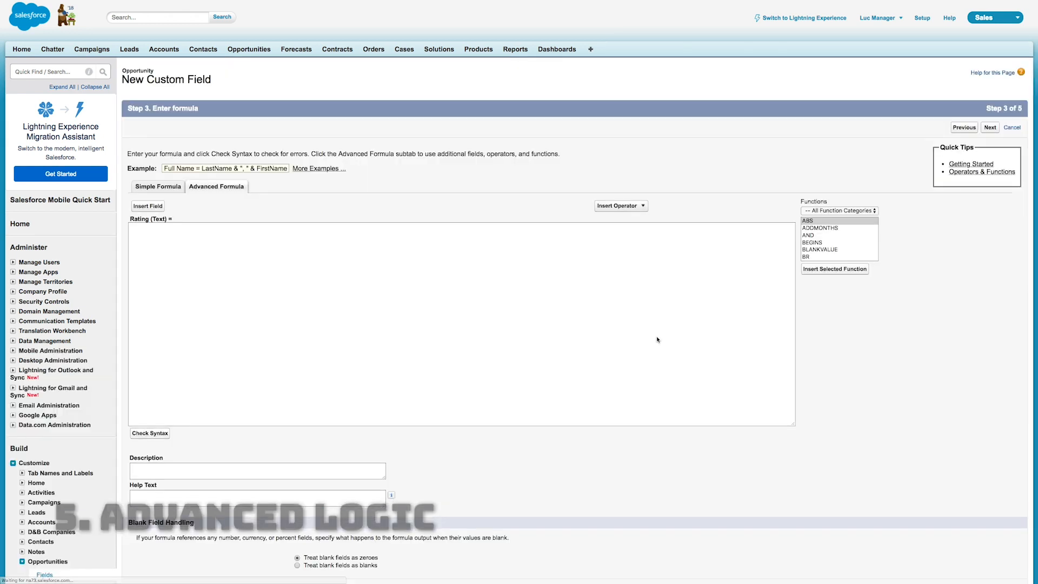
Insert the IF function into the empty Rating formula
left_click(519, 303)
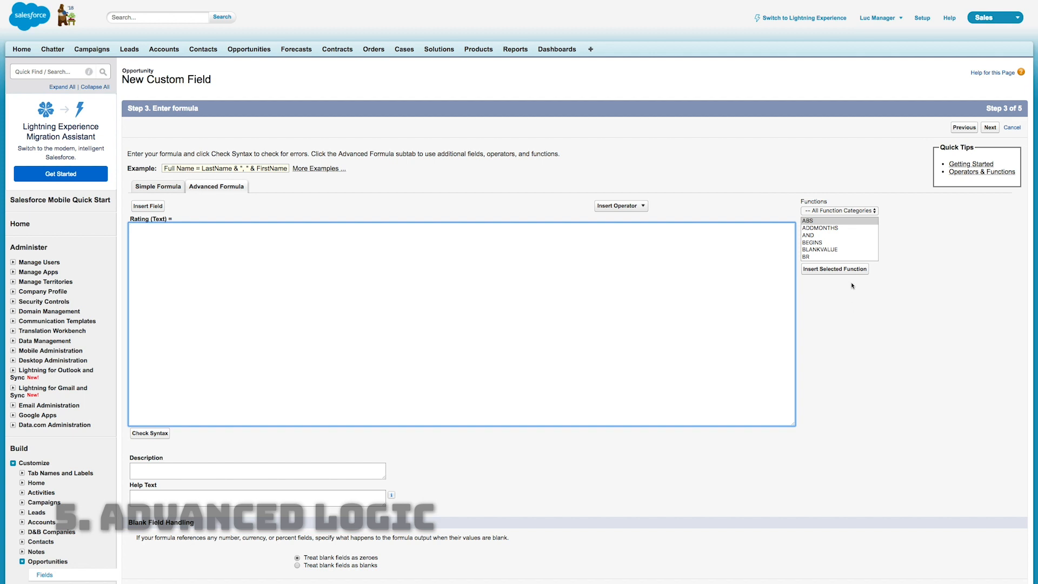
left_click(835, 242)
key("i")
left_click(828, 269)
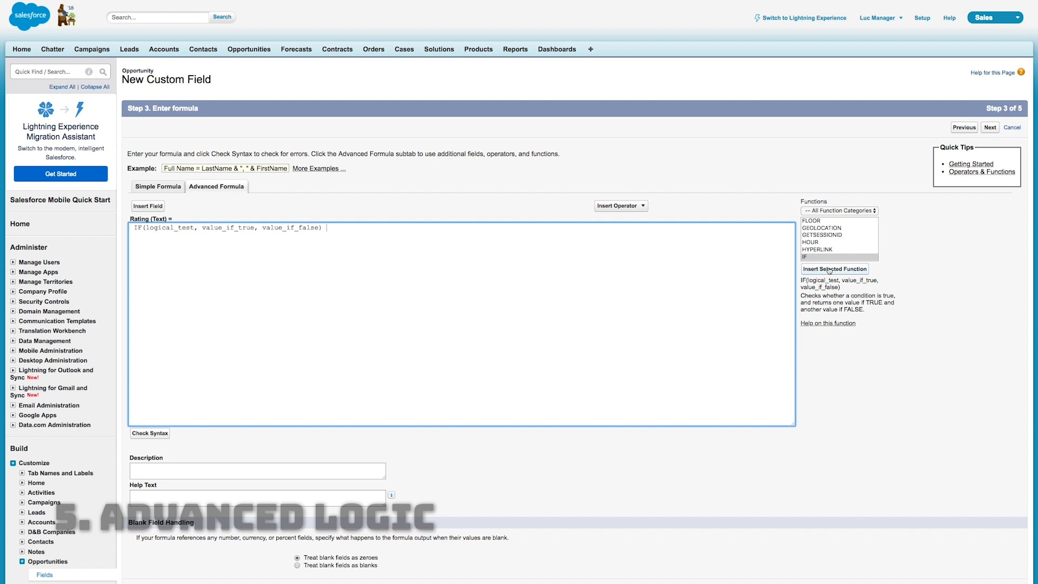
Remove the leading space before IF and put logical_test, value_if_true and value_if_false on separate lines
key("BackSpace")
key("Right")
key("Right")
key("Right")
key("Return")
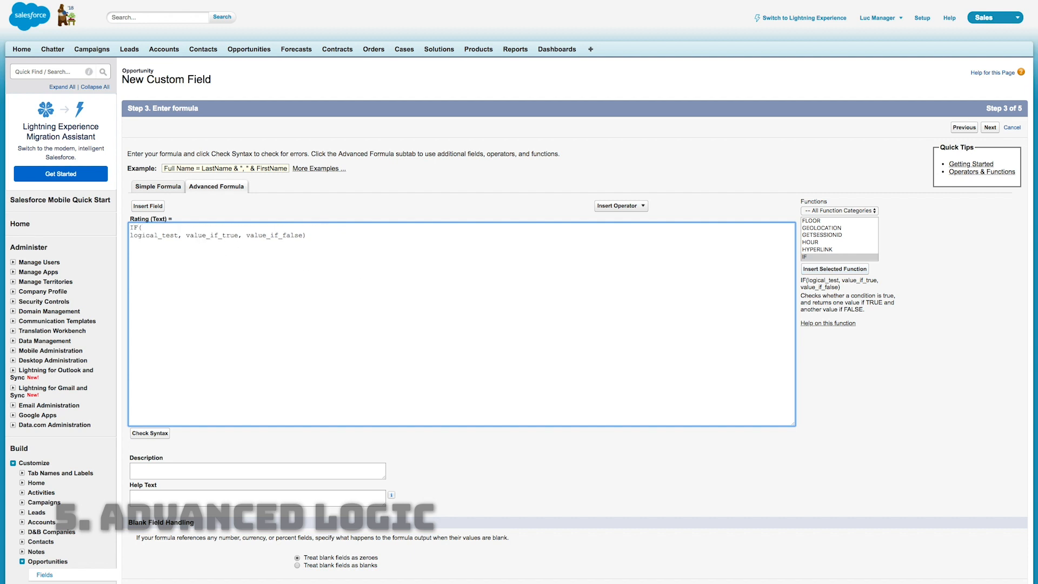
key("Return")
key("alt+Right")
key("Right")
key("Right")
key("Return")
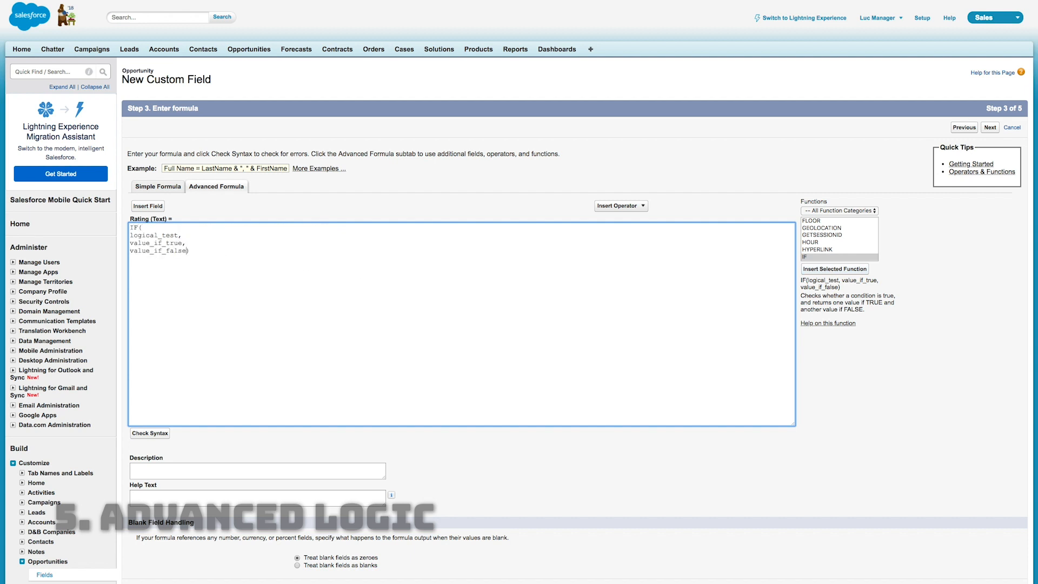
Replace logical_test in the Rating formula with an AND() function whose parentheses are on separate lines
key("Return")
key("Up")
key("Up")
key("alt+shift+Right")
key("BackSpace")
type("AND(),")
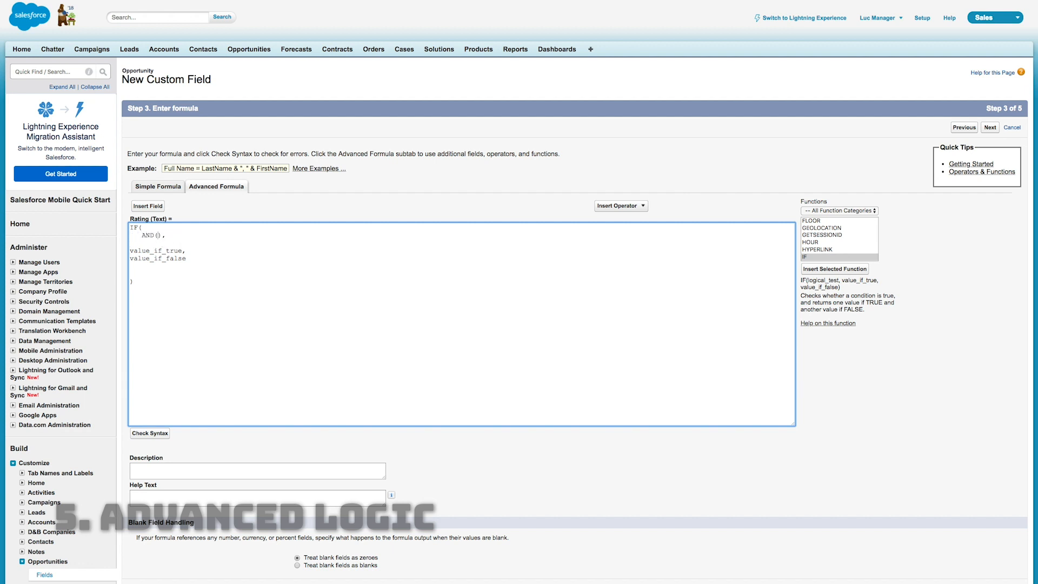
key("Return")
key("Return")
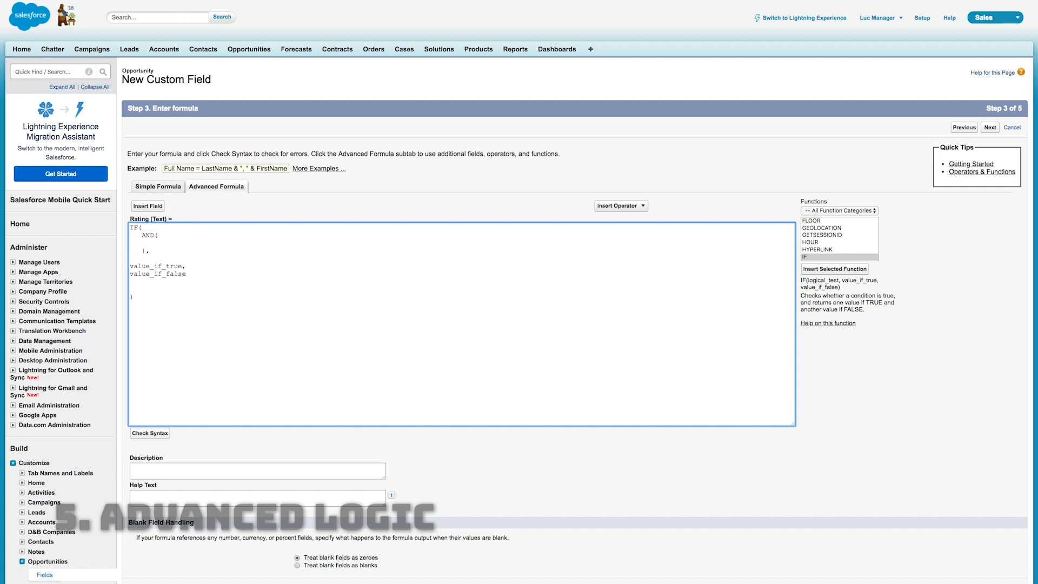
Begin a CONTAINS(CASE( condition inside AND and insert the account's Billing Country field into it
type("CONTAINS(CASE(")
left_click(147, 206)
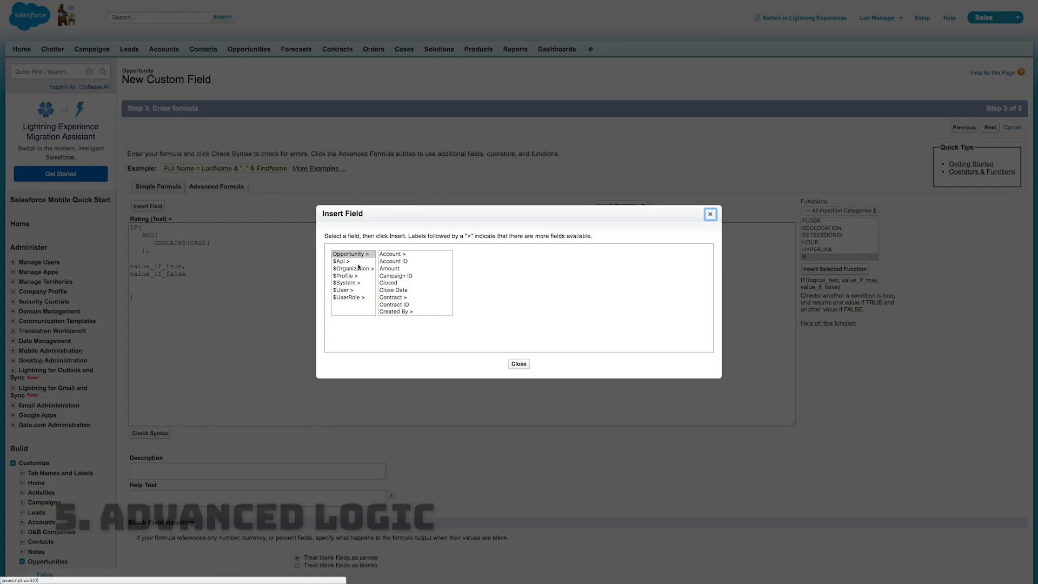
left_click(391, 254)
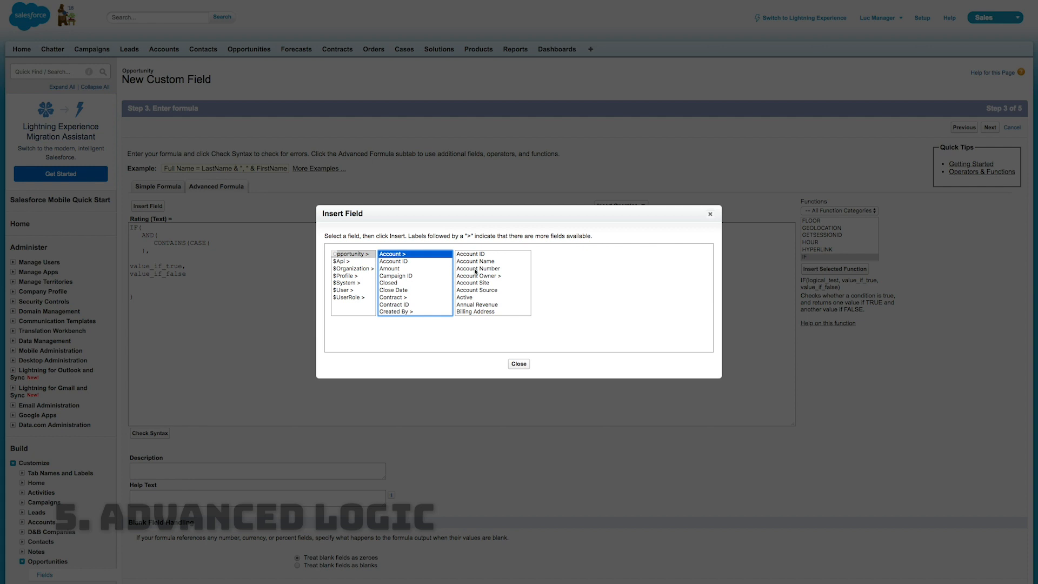
scroll(475, 281, "down", 2)
left_click(483, 309)
left_click(578, 301)
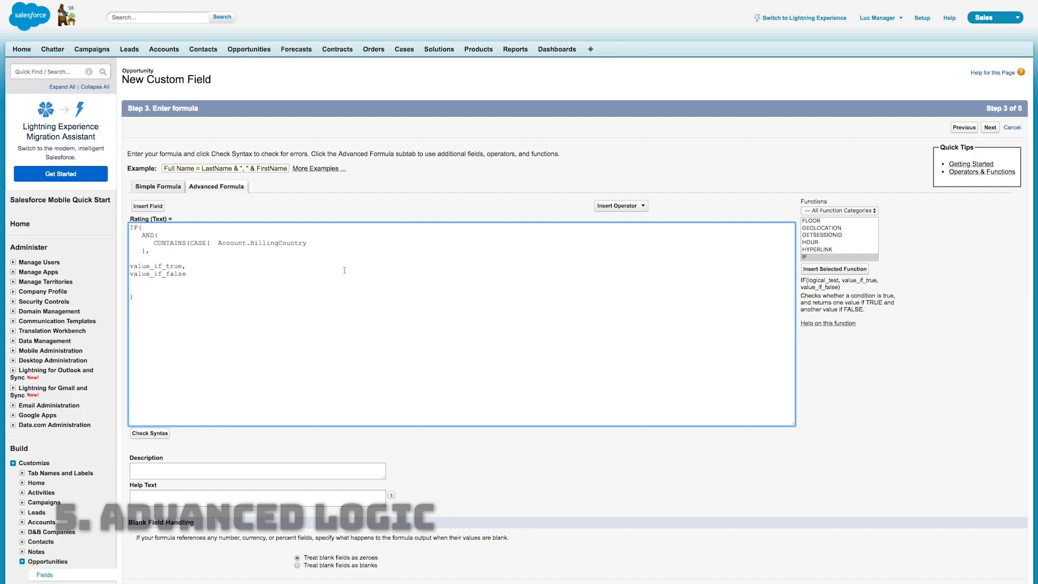
Complete the billing country condition with "United States", "US", "USA", "America", "NA" in CASE and "US" as the CONTAINS comparison text
type(", \"United States\", \"US\", \"USA\", \"America\"")
type(", \"NA\"")
type(", \"US\"),")
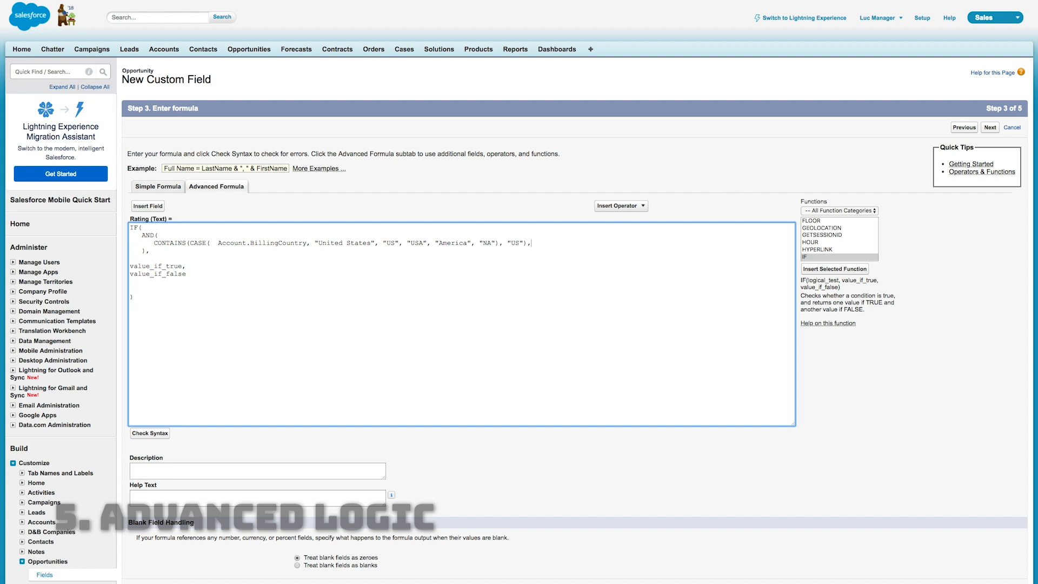
Add Account.AnnualRevenue > 100000 as the second AND condition and start a new line after the AND block
key("Return")
type("Account.A")
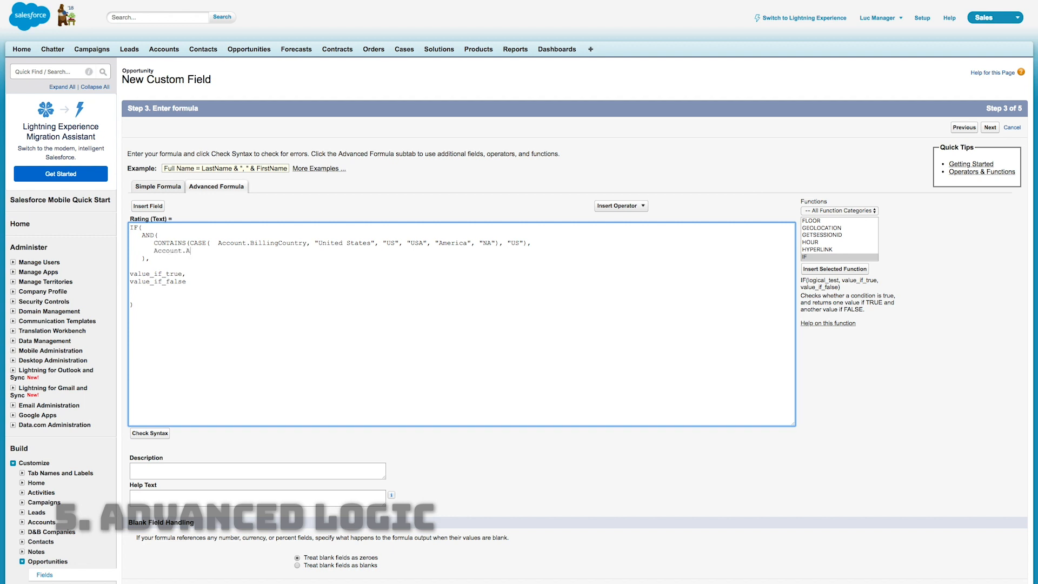
type("nnualRevenue > 100000")
key("Return")
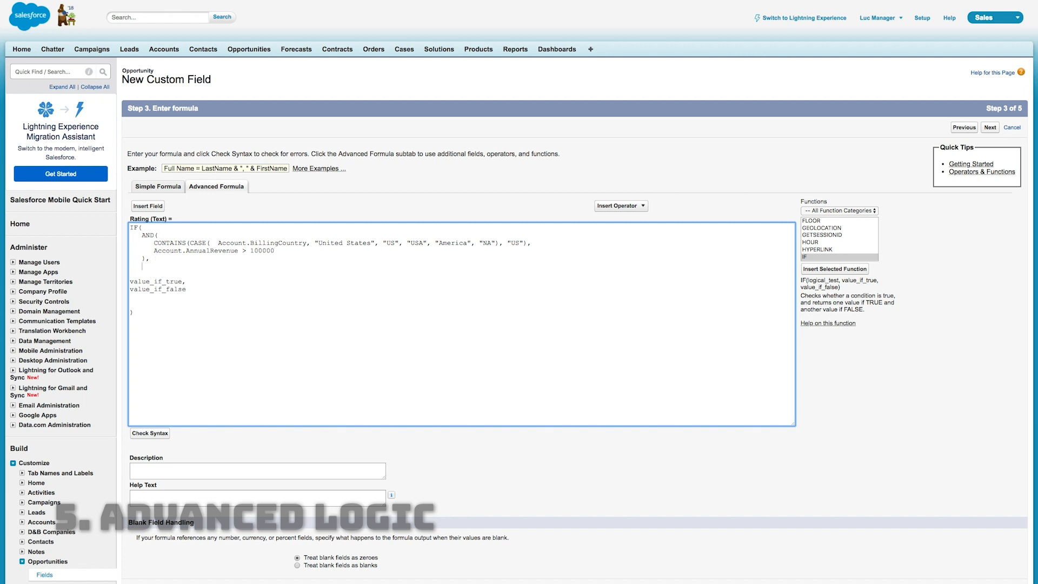
Replace value_if_true with a nested IF function opened and closed on separate lines
triple_click(142, 281)
key("BackSpace")
key("BackSpace")
key("BackSpace")
type("IF(")
key("Return")
key("Return")
type("),    ")
type("IF(       ISPI")
type("CKVAL(Account.Type")
type(", \"Manufact")
type("uring Partner\"")
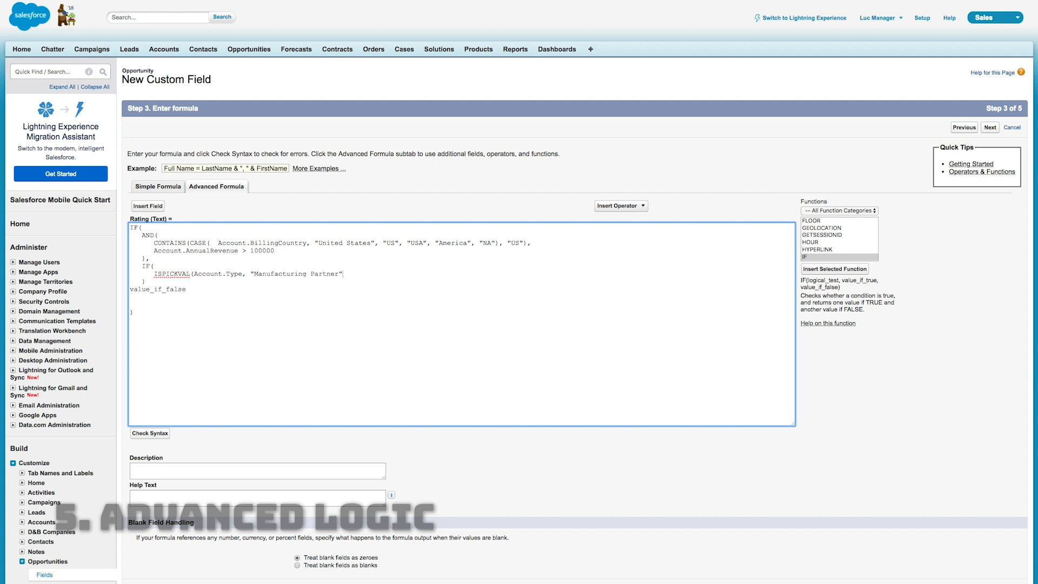
type("), \"Hot\",")
Nest another IF with an OR function whose first condition is ISPICKVAL(Account.Type, "Channel Partner")
key("Return")
type("IF(")
key("Return")
type("OR(")
key("Return")
type("ISPICKVAL(Account.")
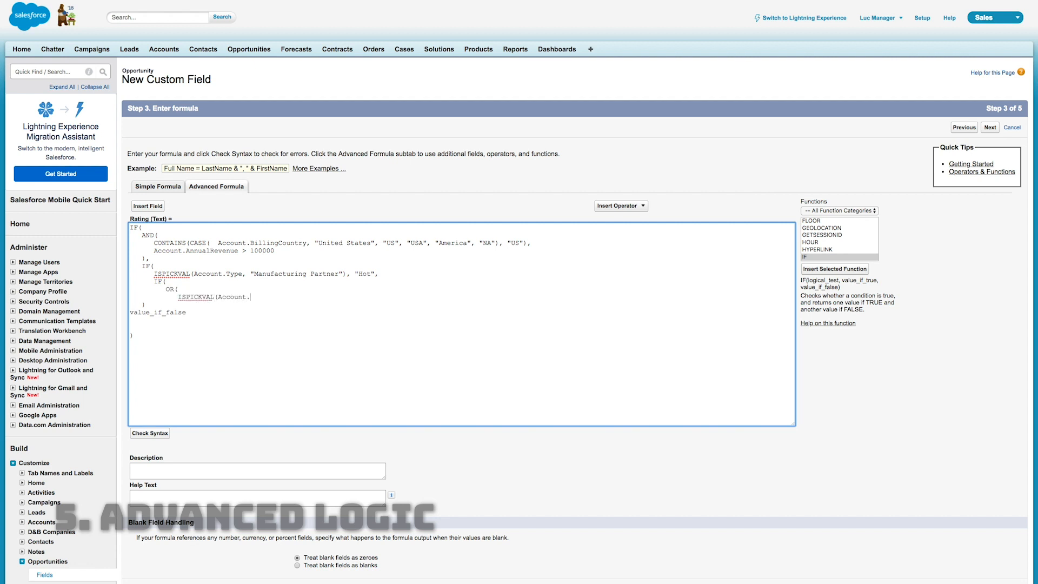
type("Type, \"Channel Partner\"),")
Duplicate the ISPICKVAL condition inside OR and change the copy's value to "Installation Partner"
type("ISPICKVAL(Account.Type, \"Channel Partner\"),")
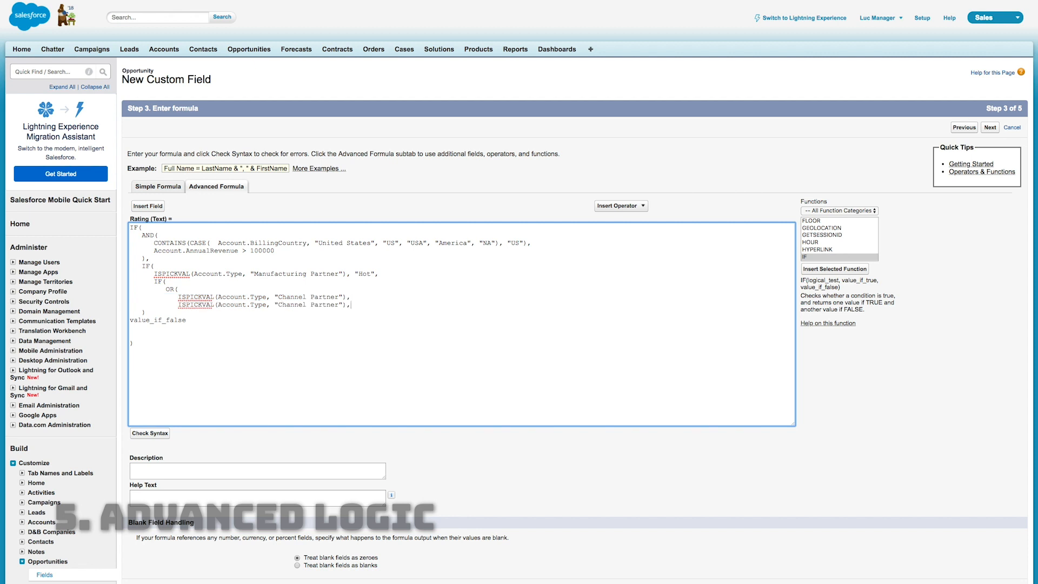
key("Left")
key("alt+shift+Left")
key("alt+shift+Left")
type("Installation Partner")
key("End")
key("Return")
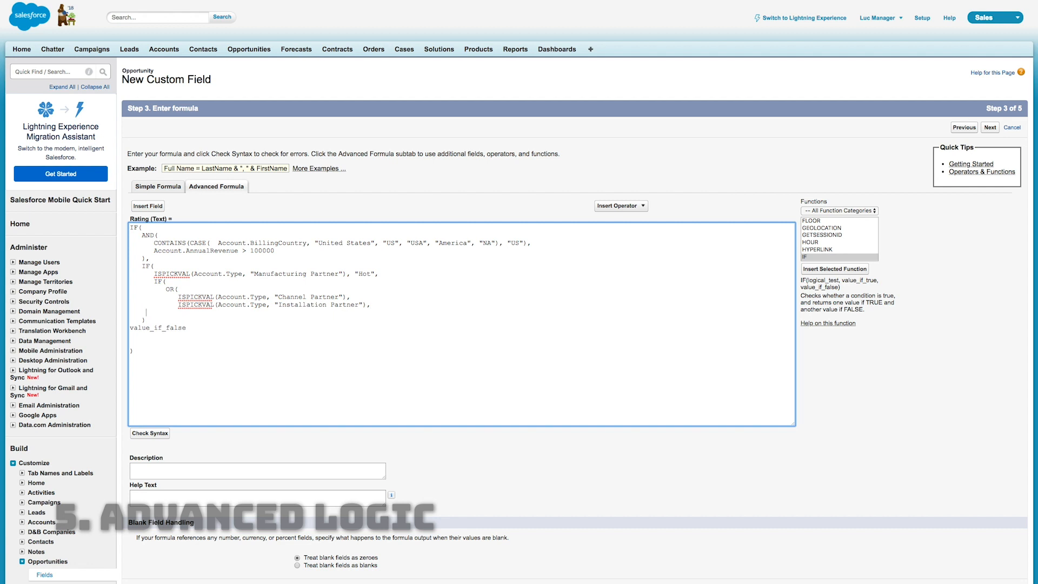
type("),")
key("Return")
type("\"Warm\", \"Cold\"")
Close the OR function and give the innermost IF the results "Warm" and "Cold"
type(")")
Replace value_if_false of the outer IF with "Cold", remove the spare blank lines and check the syntax
key("super+shift+Right")
type("\"Cold\"")
key("Delete")
left_click(161, 433)
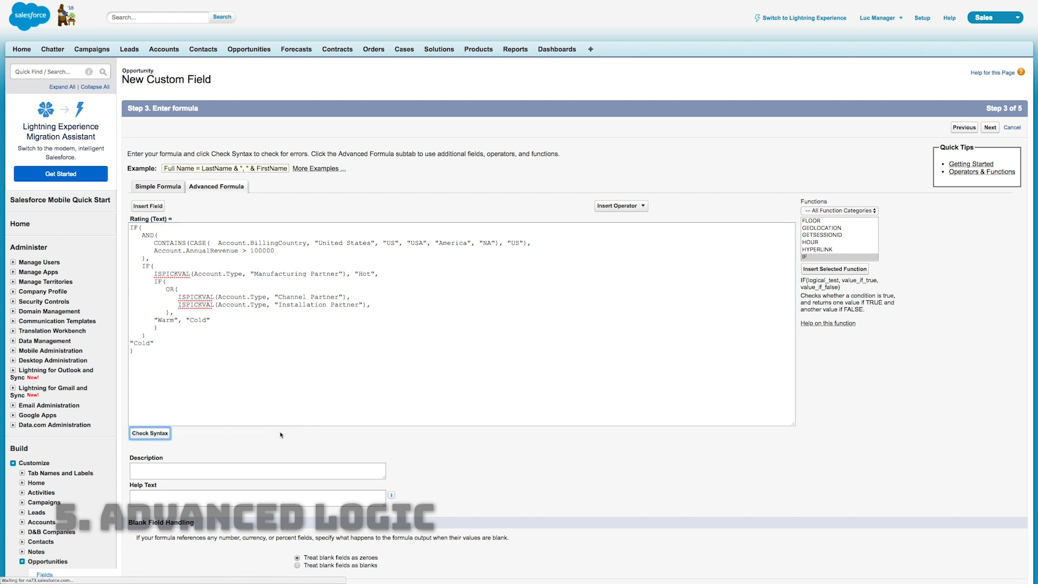
Remove the trailing comma after the "Installation Partner" condition and check the formula's syntax
left_click(371, 304)
key("BackSpace")
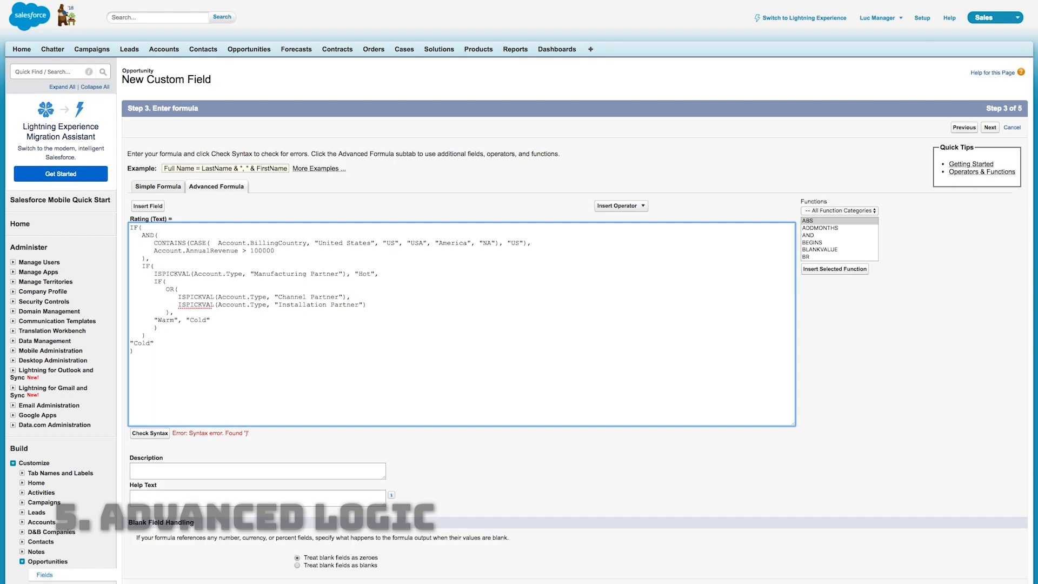
left_click(150, 434)
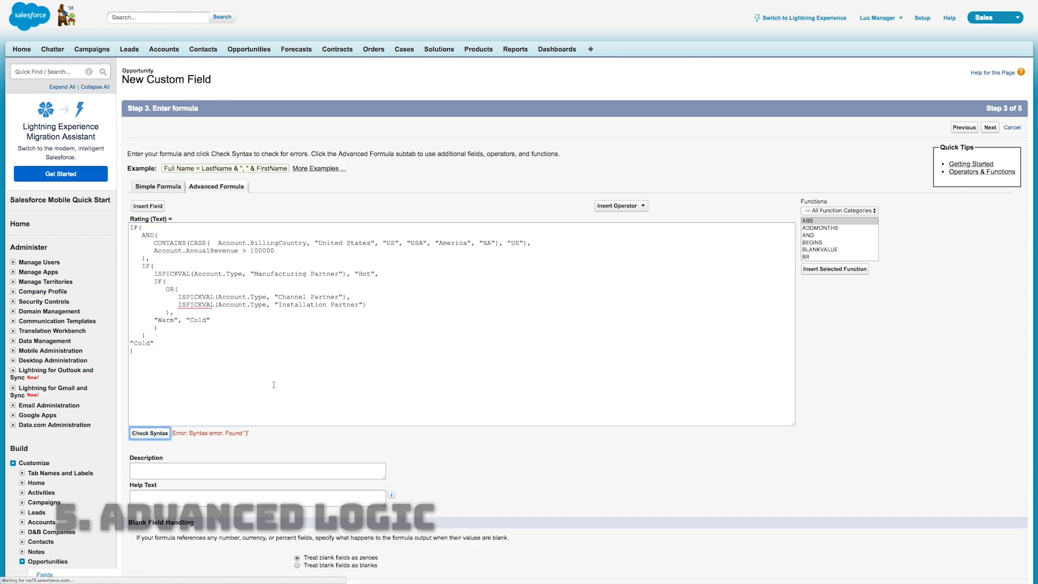
Add a comma after the nested IF's closing parenthesis, before the final "Cold", and recheck the syntax
left_click(161, 336)
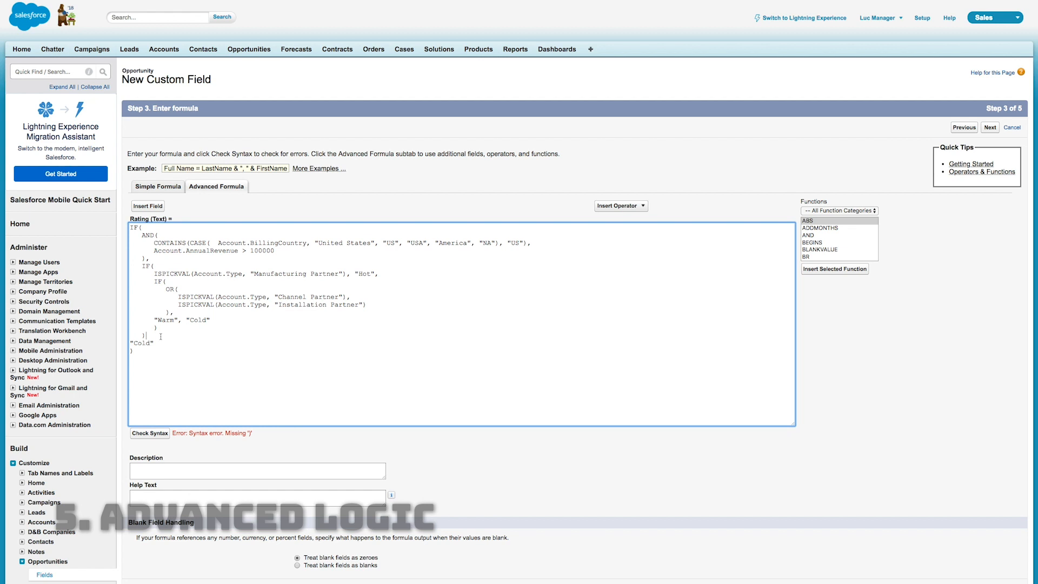
type(",")
left_click(162, 434)
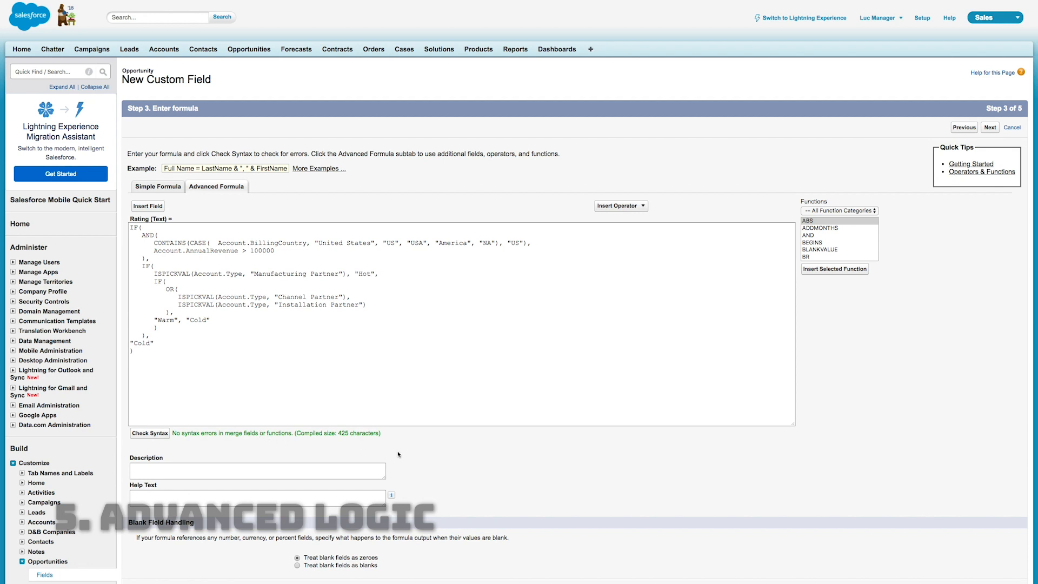
Review the Rating formula's country, revenue and account type conditions together with its Hot, Warm and Cold results
scroll(489, 457, "down", 2)
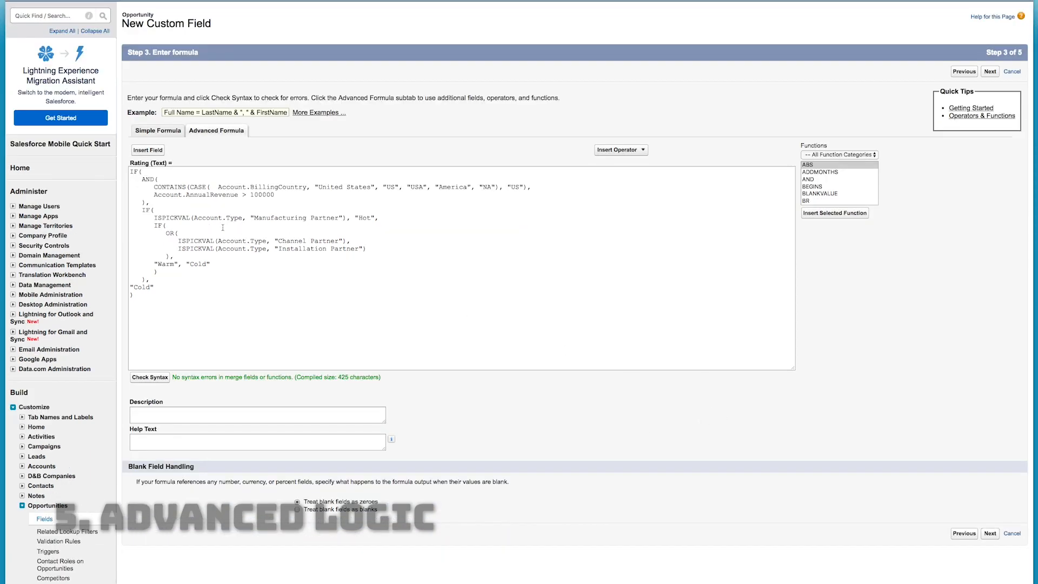
left_click_drag(153, 187, 538, 184)
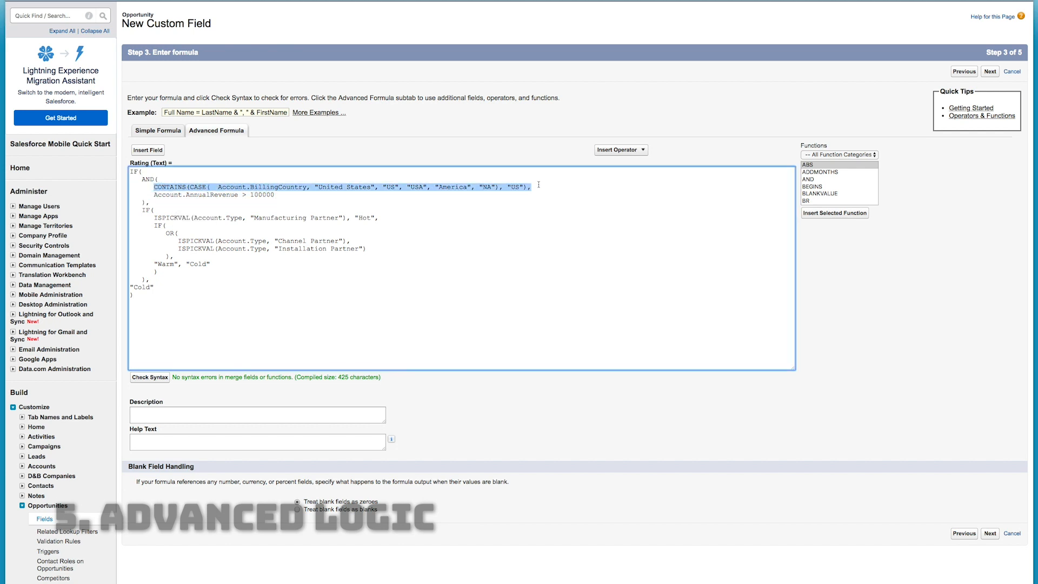
left_click_drag(284, 196, 154, 196)
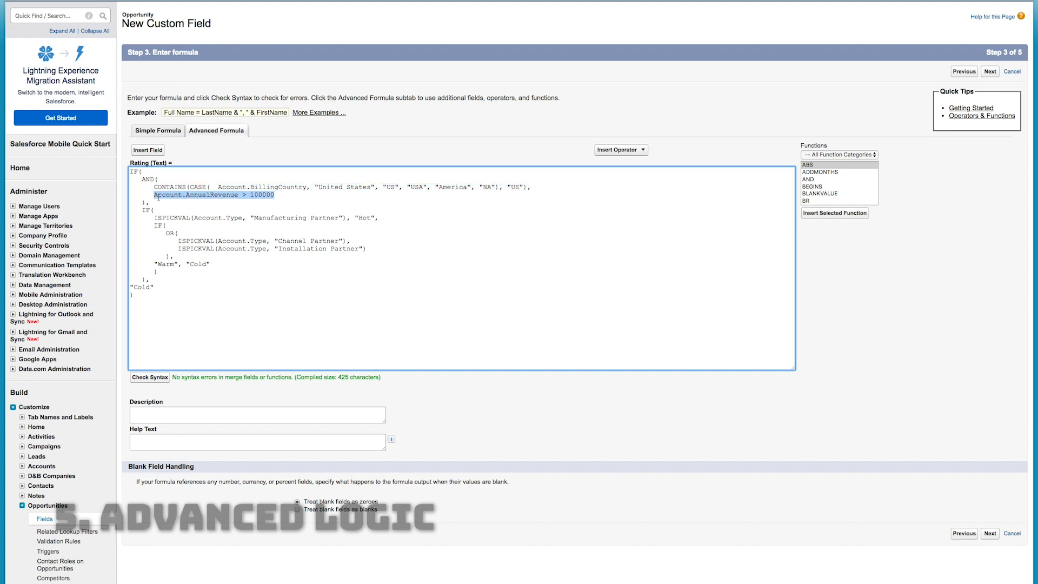
left_click_drag(153, 217, 398, 218)
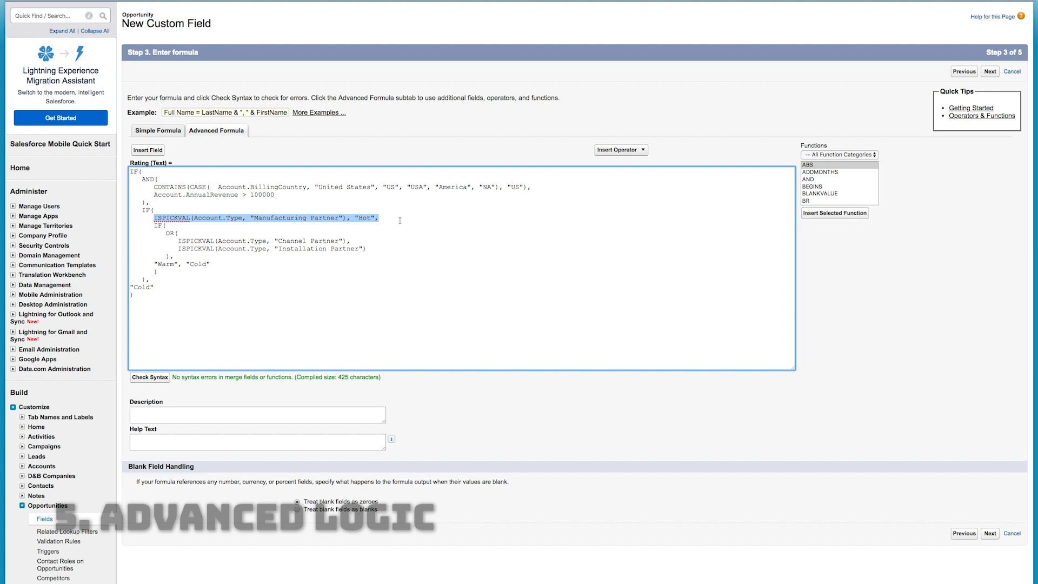
left_click_drag(155, 225, 179, 256)
left_click(203, 256)
double_click(293, 242)
triple_click(297, 249)
left_click(210, 264)
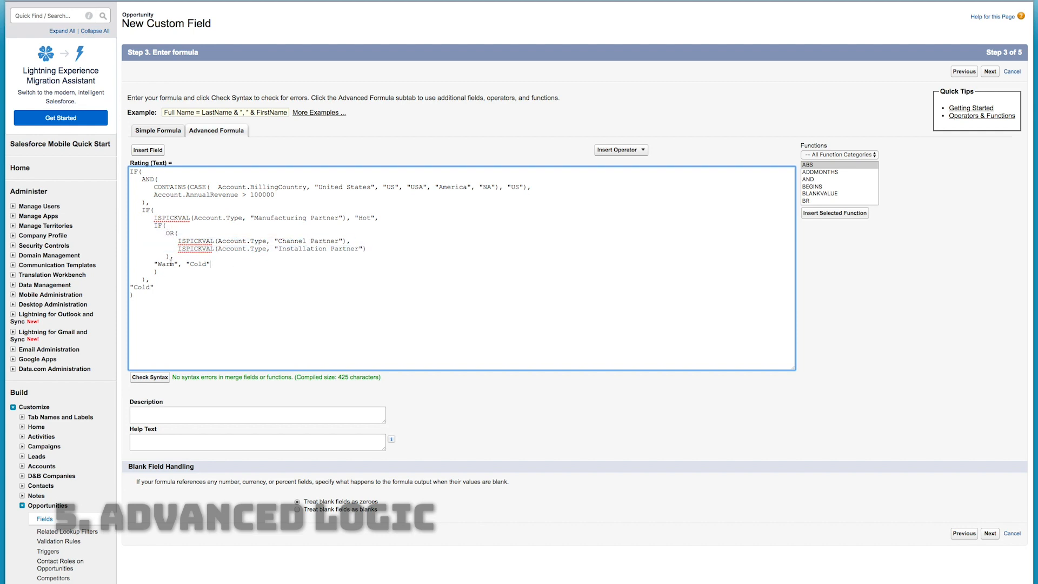
double_click(161, 263)
double_click(195, 263)
triple_click(339, 187)
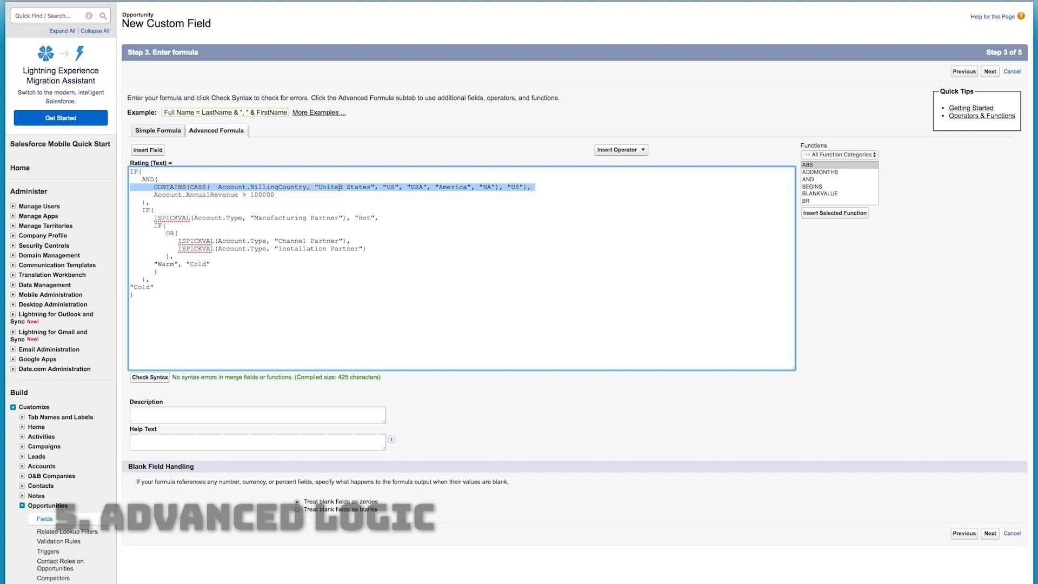
double_click(142, 288)
left_click(159, 304)
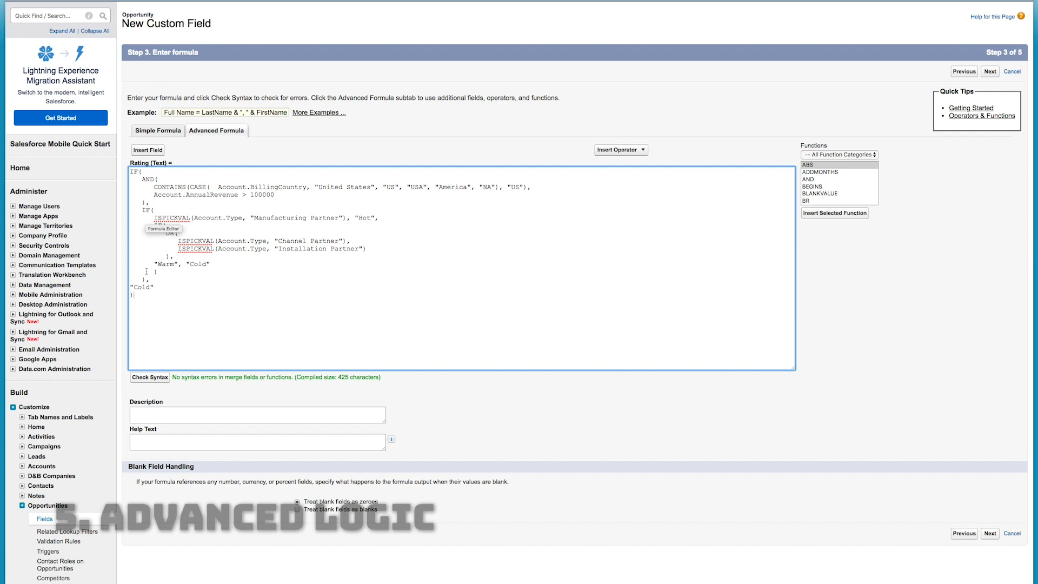
Accept the default field-level security and page layouts, and save the Rating field
left_click(991, 533)
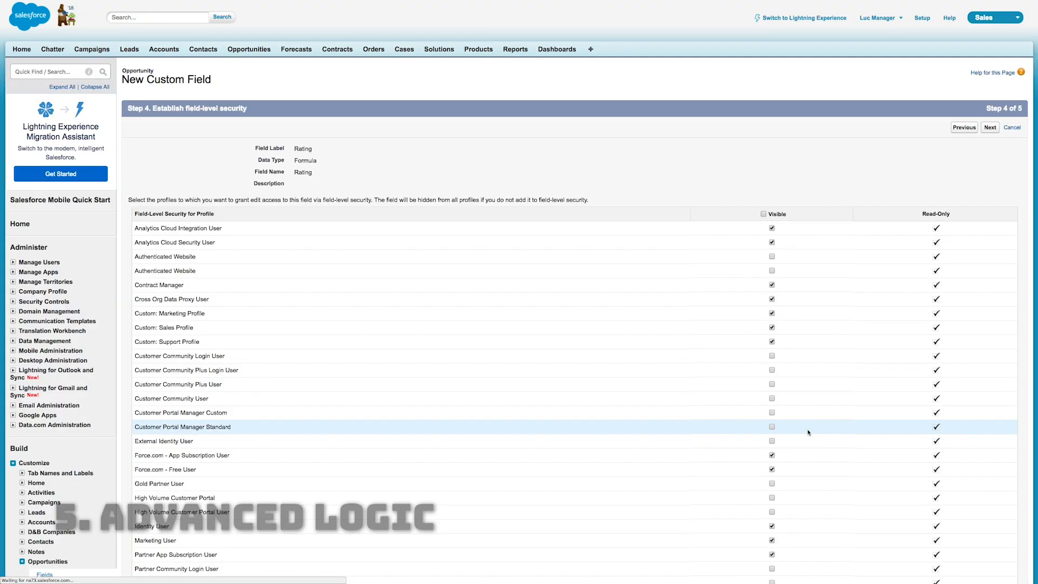
left_click(989, 128)
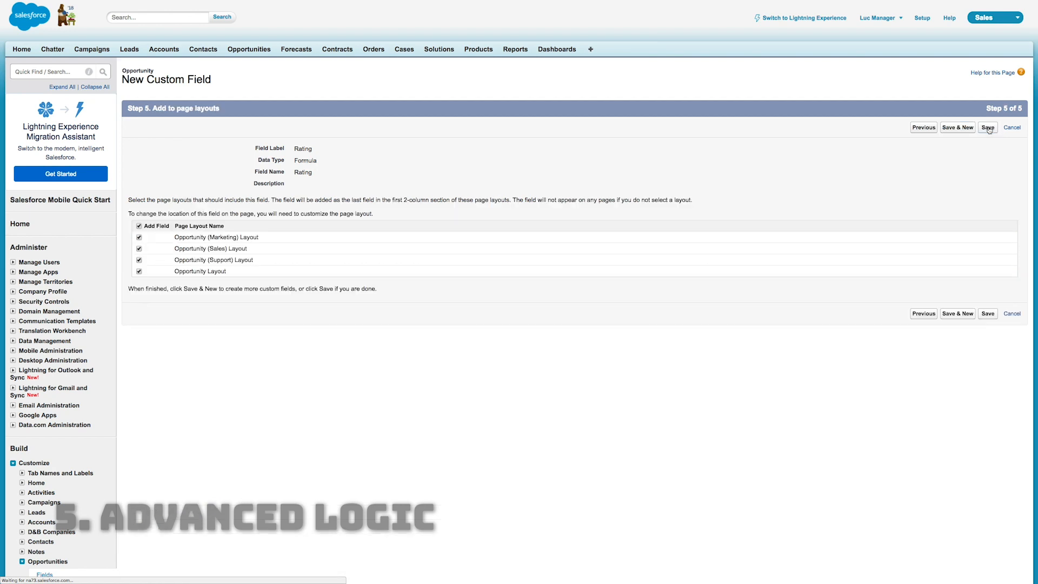
left_click(987, 128)
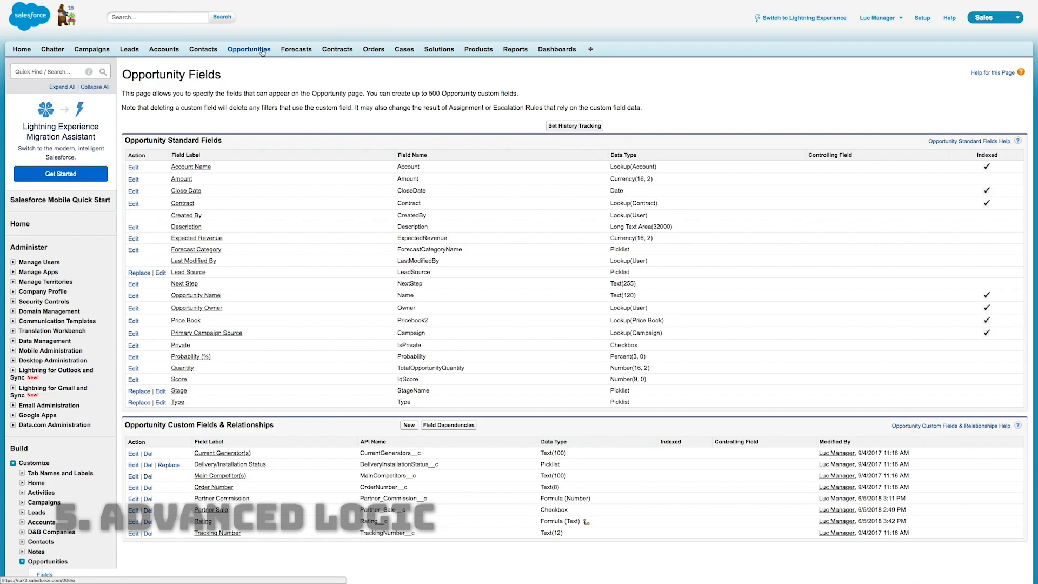
Open the Burlington Textiles Weaving Plant Generator opportunity and examine its Rating field
left_click(261, 51)
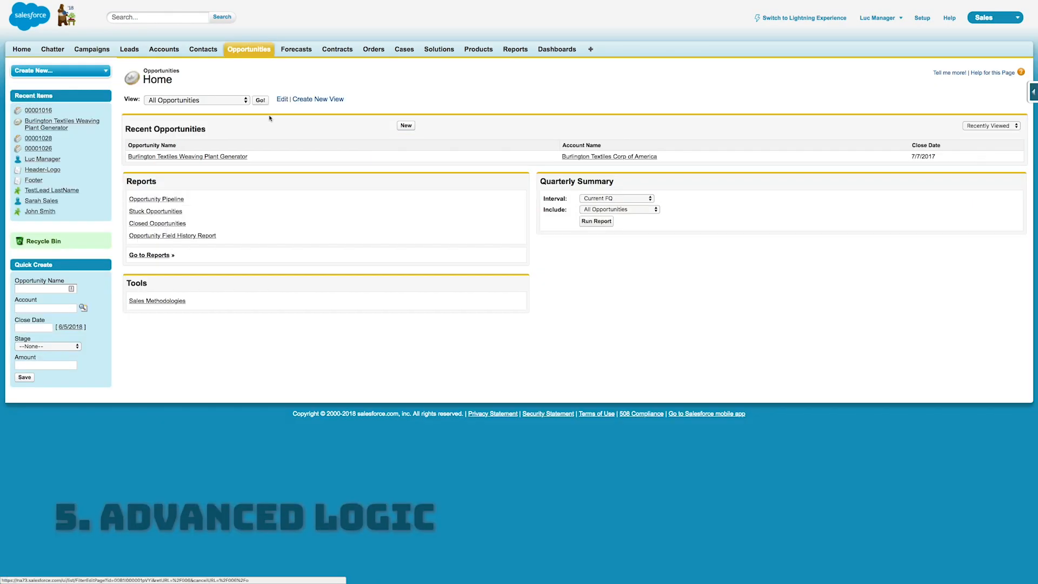
left_click(219, 157)
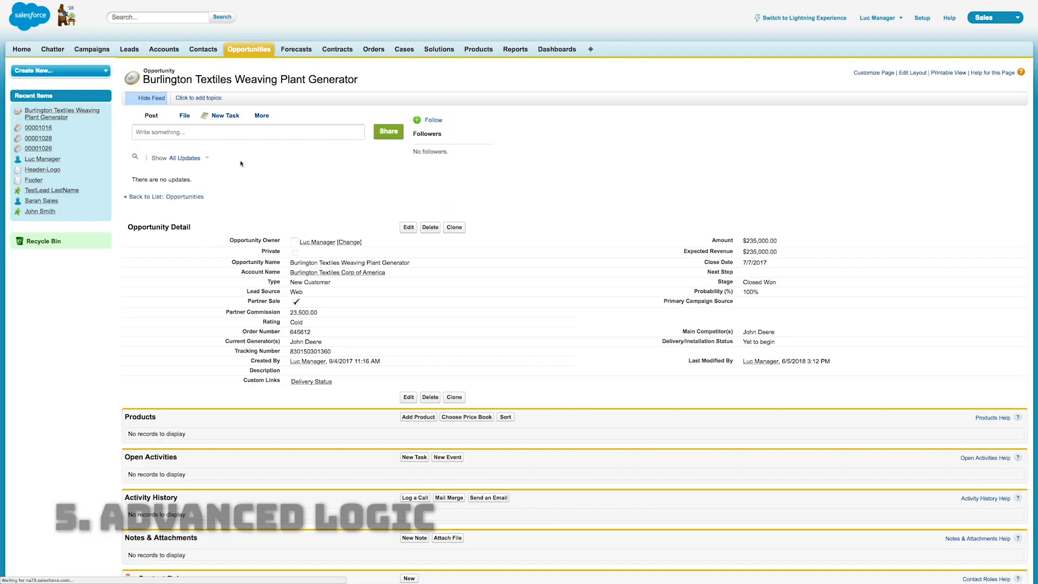
left_click_drag(306, 322, 262, 322)
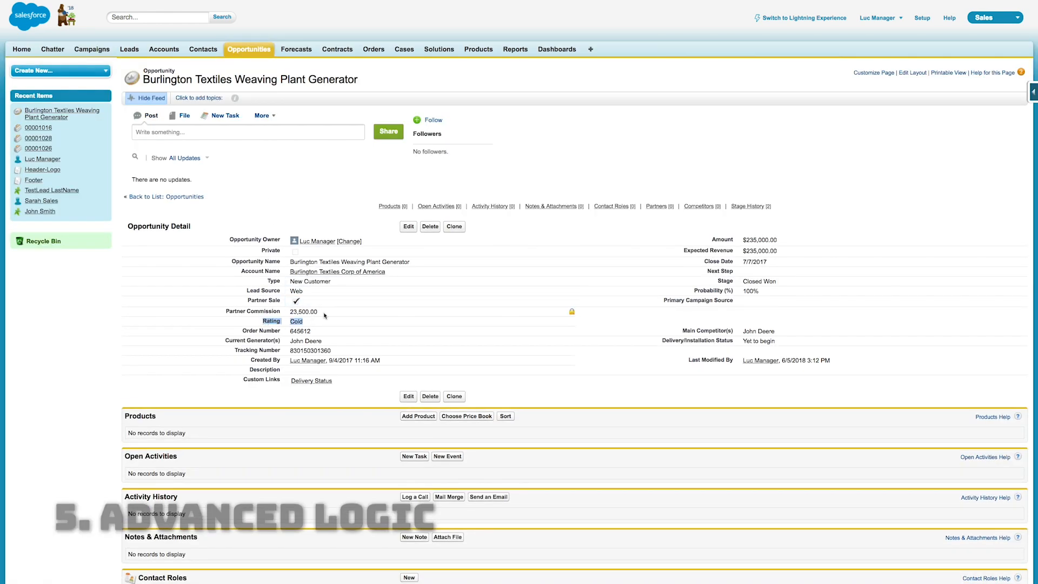